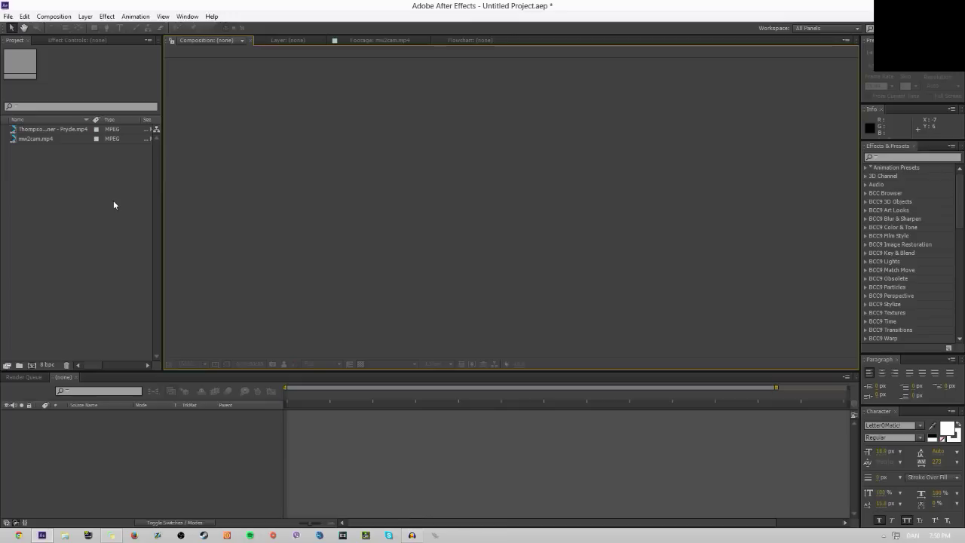
Step: Create a composition from the Thompson Diner - Pryde.mp4 footage and place a single mw2cam.mp4 layer above it
{"action": "left_click_drag", "start_coordinate": [43, 129], "coordinate": [156, 418]}
{"action": "left_click_drag", "start_coordinate": [38, 152], "coordinate": [312, 414]}
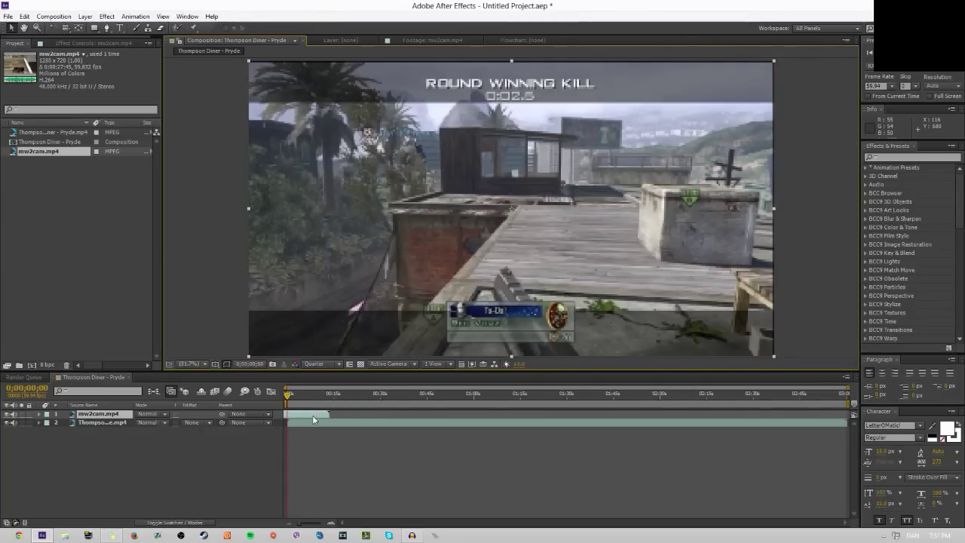
{"action": "key", "text": "ctrl+d"}
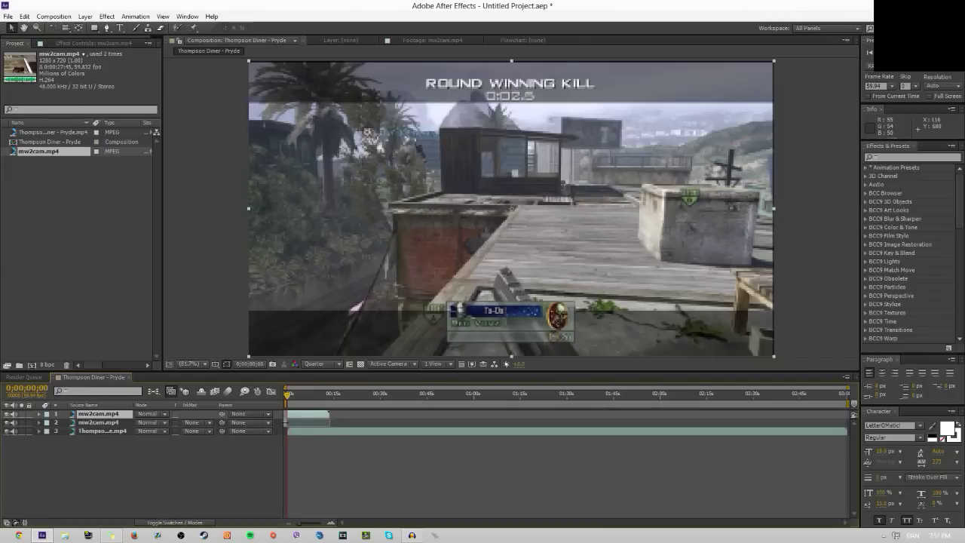
{"action": "key", "text": "Delete"}
Step: Enable time remapping on the mw2cam.mp4 layer
{"action": "key", "text": "equal"}
{"action": "key", "text": "equal"}
{"action": "key", "text": "equal"}
{"action": "key", "text": "equal"}
{"action": "key", "text": "equal"}
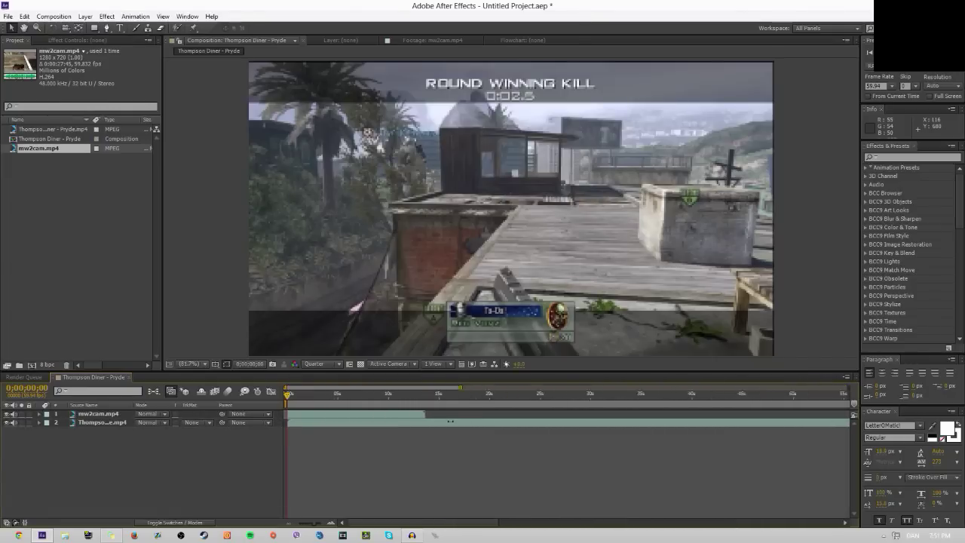
{"action": "left_click_drag", "start_coordinate": [338, 394], "coordinate": [287, 405]}
{"action": "right_click", "coordinate": [295, 413]}
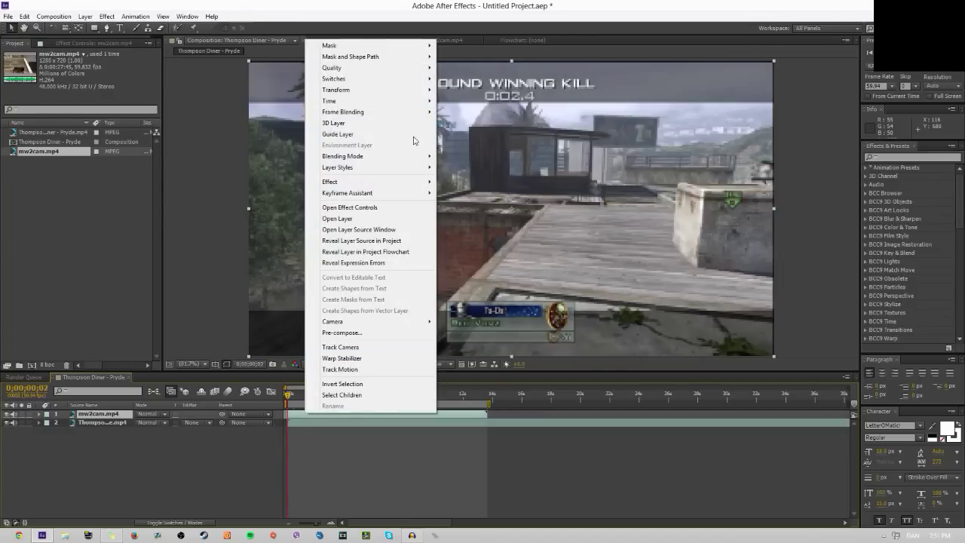
{"action": "mouse_move", "coordinate": [342, 100]}
{"action": "left_click", "coordinate": [486, 101]}
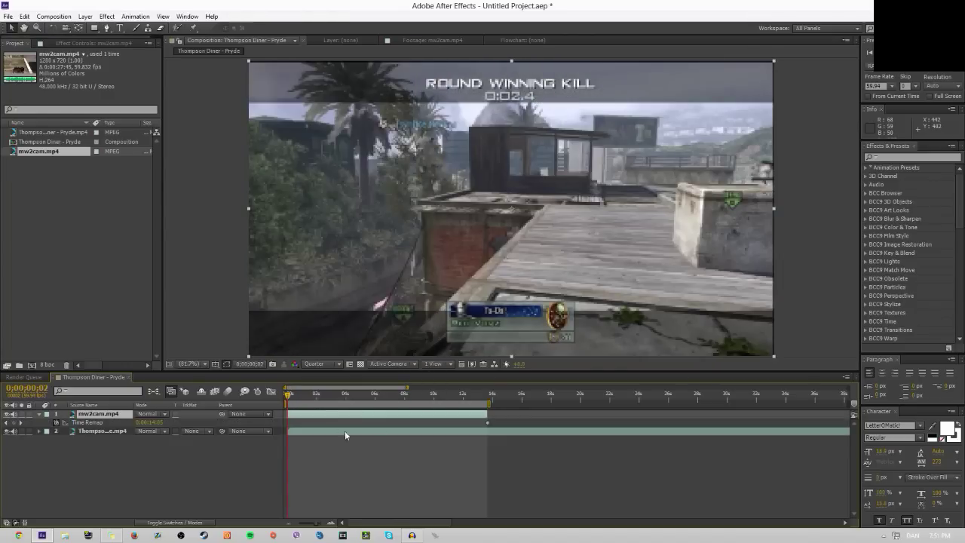
Step: Reveal the audio waveform of the Thompson Diner music layer and bring that layer to the top of the stack
{"action": "left_click_drag", "start_coordinate": [294, 394], "coordinate": [291, 394]}
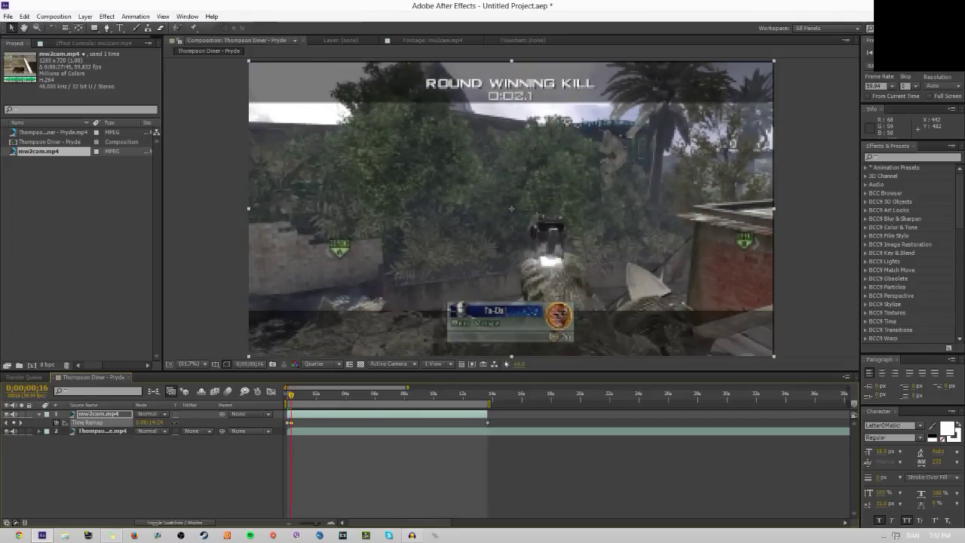
{"action": "left_click", "coordinate": [286, 394]}
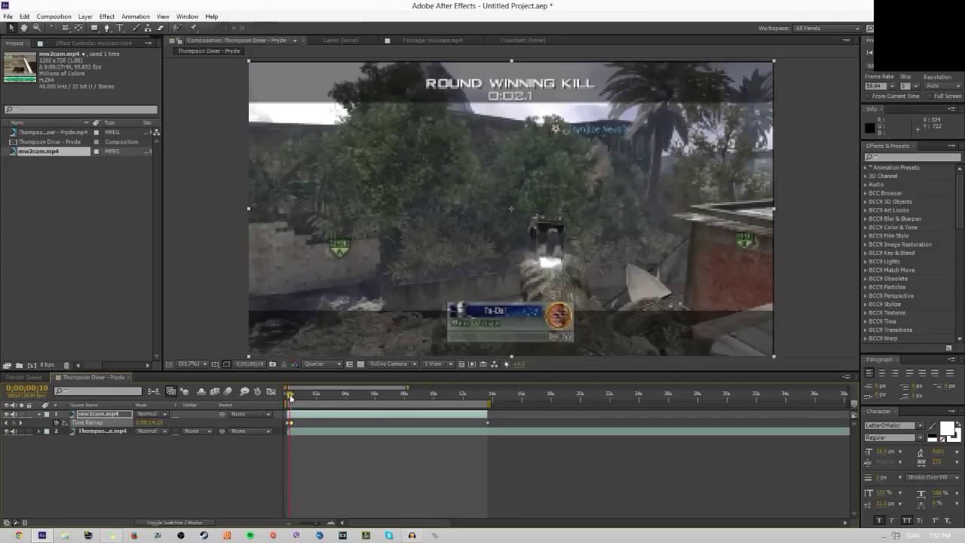
{"action": "left_click", "coordinate": [294, 429]}
{"action": "key", "text": "l"}
{"action": "key", "text": "l"}
{"action": "key", "text": "ctrl+]"}
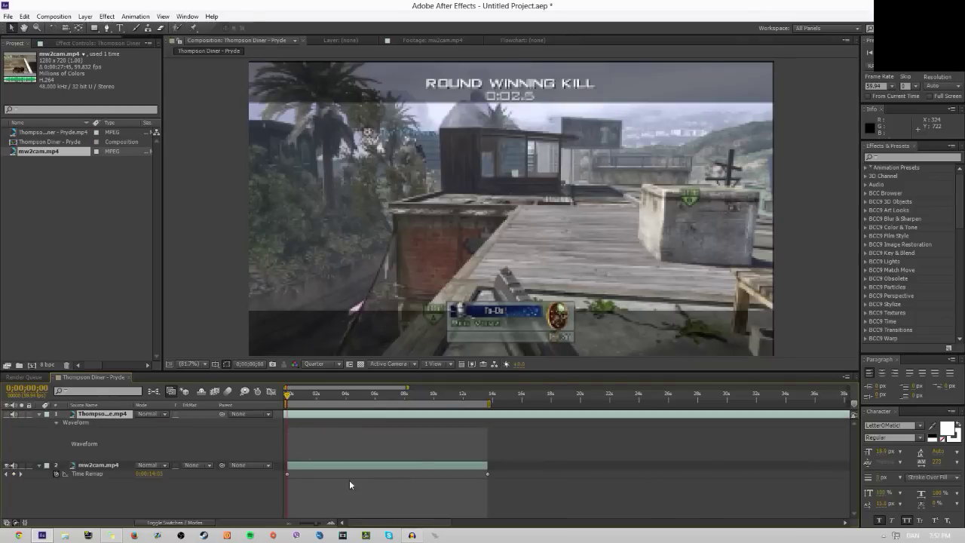
{"action": "left_click", "coordinate": [328, 523]}
{"action": "left_click_drag", "start_coordinate": [328, 523], "coordinate": [294, 524]}
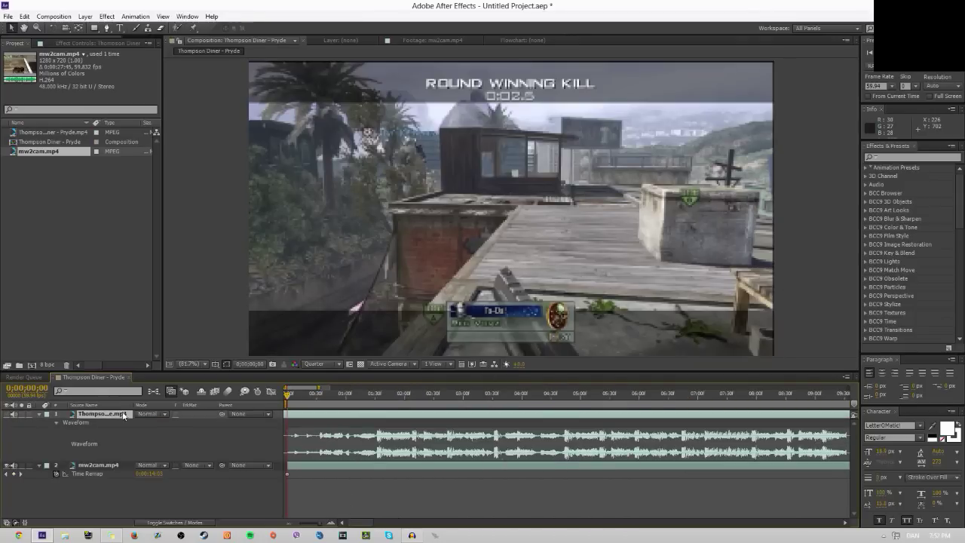
Step: Hide the mw2cam.mp4 video, mark the music's beat drop, and shift the music layer so the marker sits at the composition start
{"action": "left_click", "coordinate": [7, 466]}
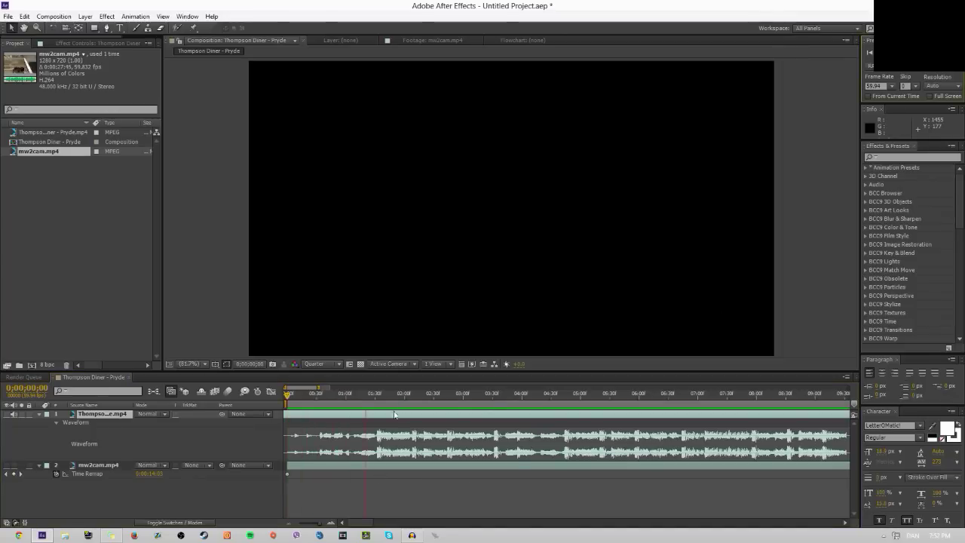
{"action": "left_click_drag", "start_coordinate": [384, 397], "coordinate": [378, 398]}
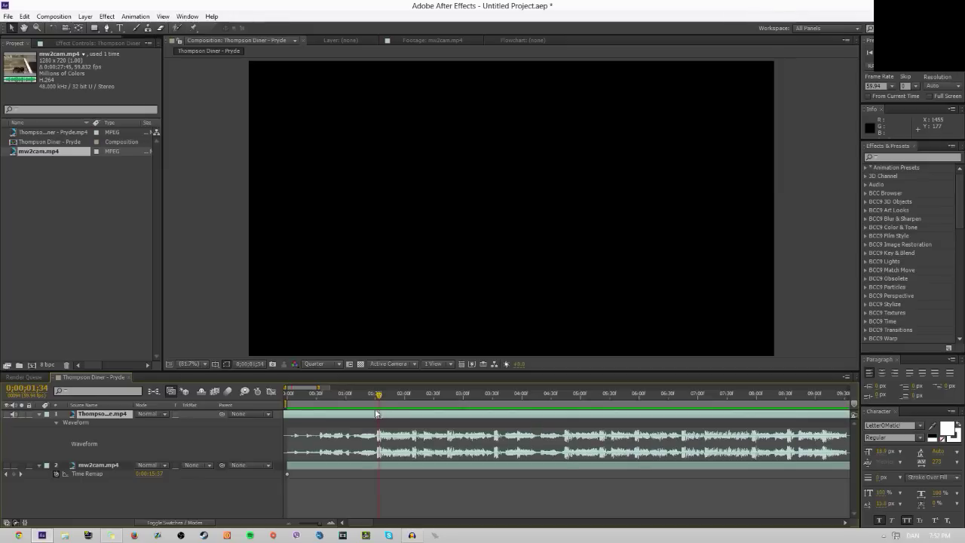
{"action": "left_click", "coordinate": [541, 395]}
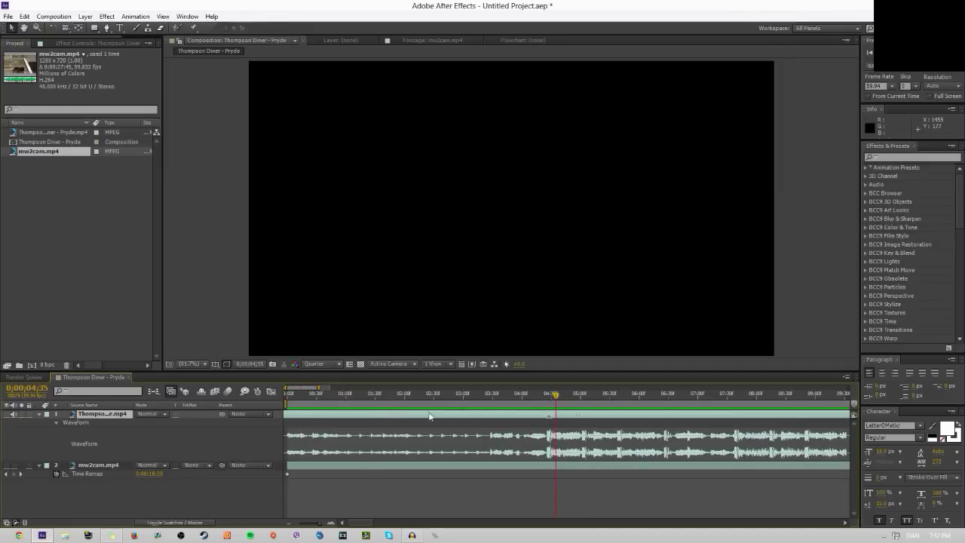
{"action": "key", "text": "Home"}
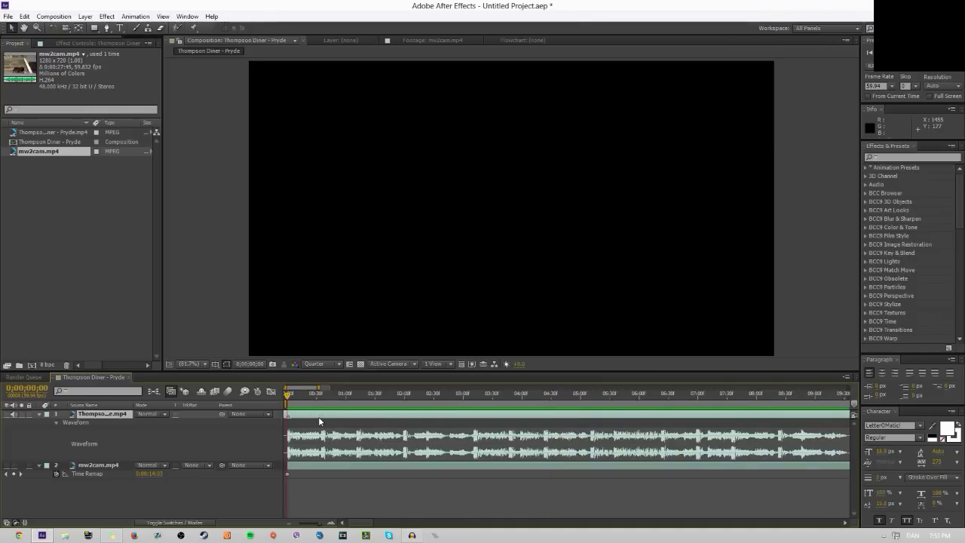
Step: Show mw2cam.mp4 again and keyframe its time remap to 0:00:13:42 at the start and 0:00:14:12 at 0;00;00;09
{"action": "left_click", "coordinate": [208, 470]}
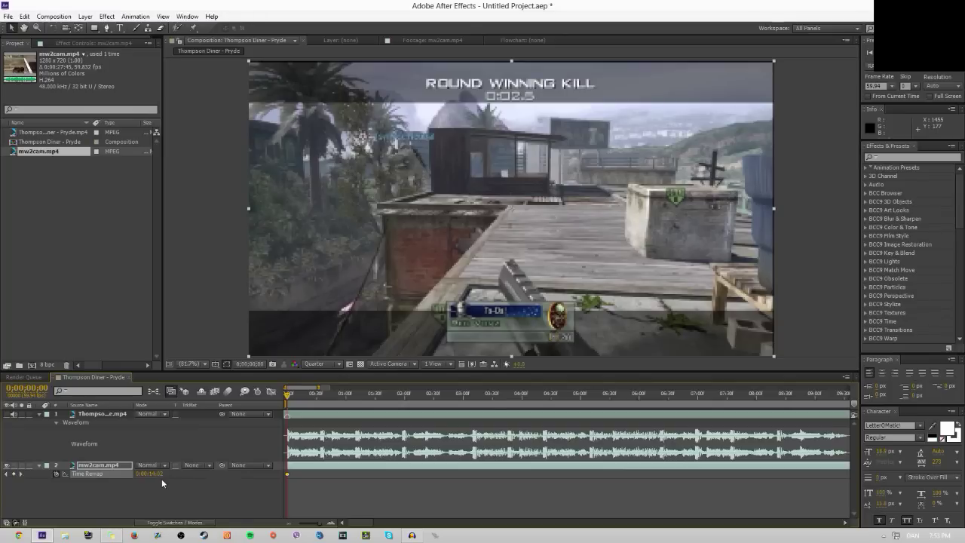
{"action": "left_click_drag", "start_coordinate": [155, 473], "coordinate": [79, 497]}
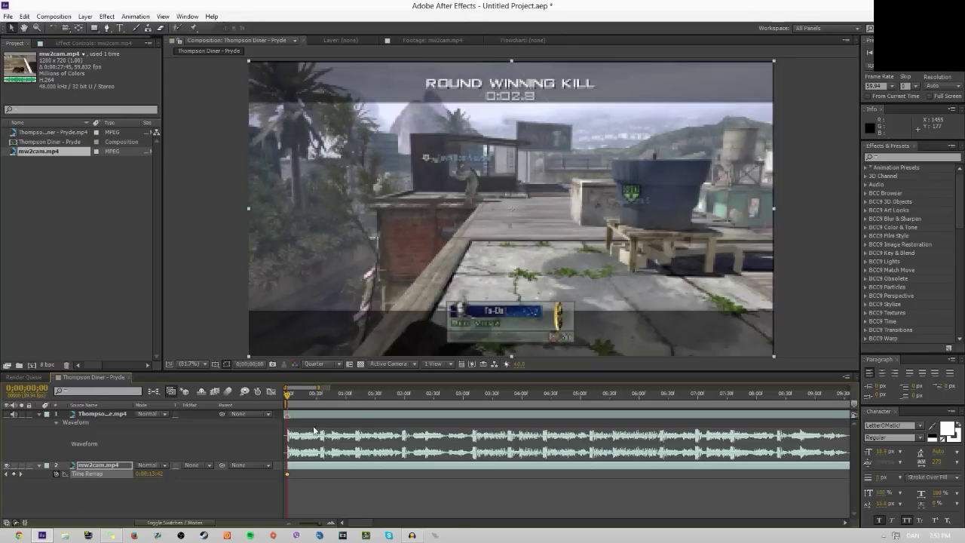
{"action": "left_click_drag", "start_coordinate": [296, 400], "coordinate": [296, 392]}
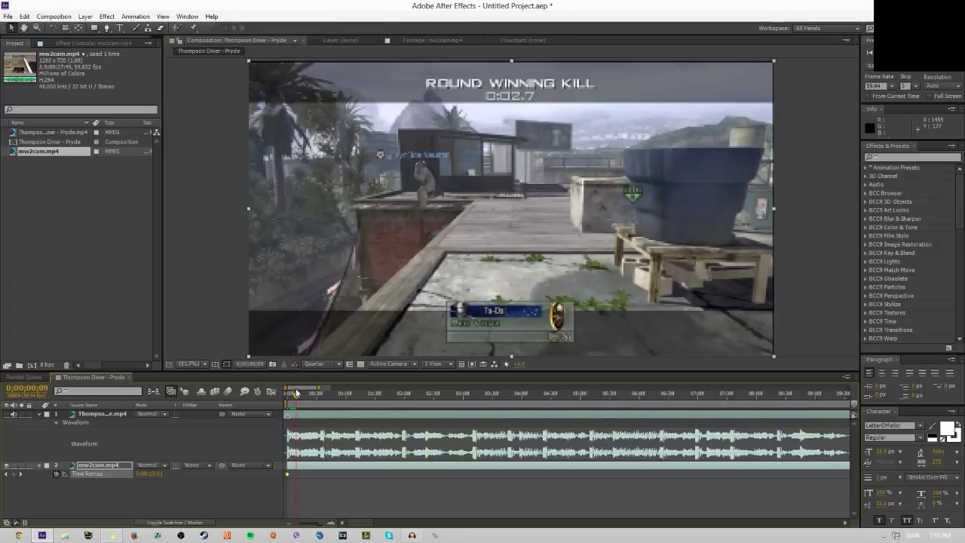
{"action": "left_click_drag", "start_coordinate": [162, 475], "coordinate": [249, 472]}
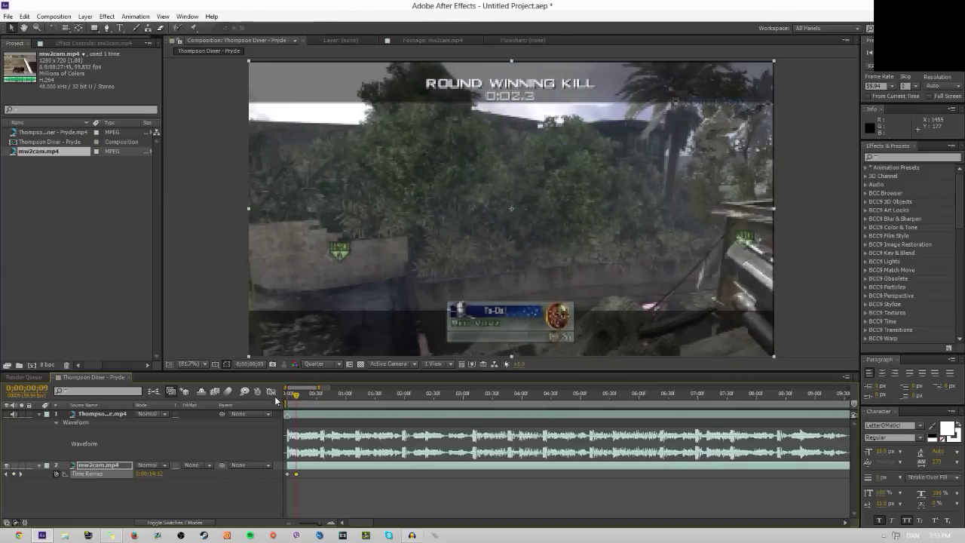
Step: Place composition markers on the music beats at 0;00;00;35 and 0;00;01;12
{"action": "left_click", "coordinate": [319, 395]}
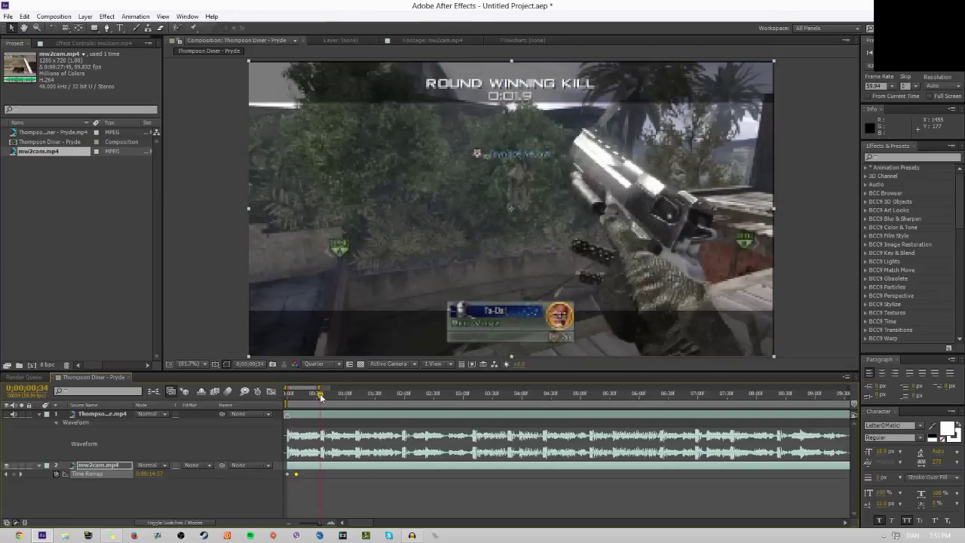
{"action": "left_click_drag", "start_coordinate": [320, 395], "coordinate": [322, 394]}
{"action": "left_click", "coordinate": [334, 490]}
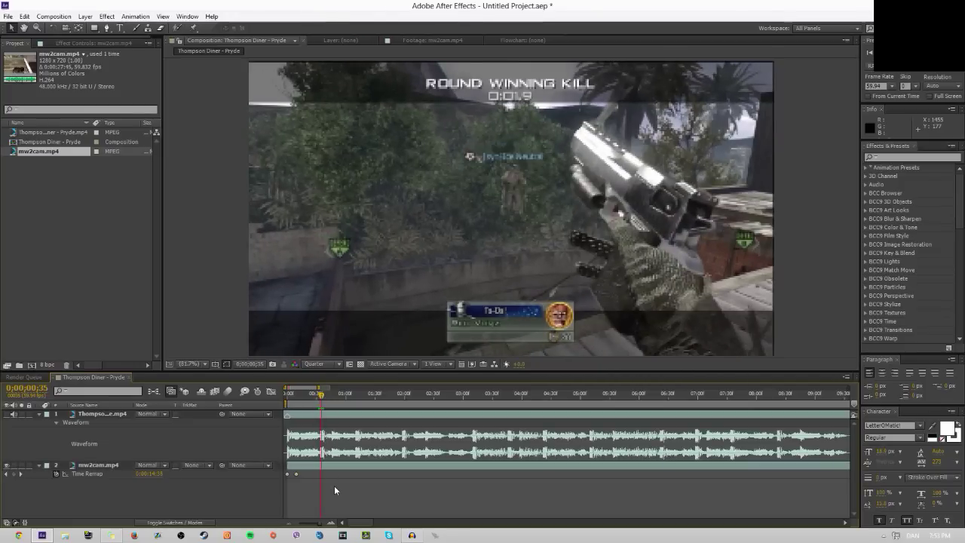
{"action": "left_click_drag", "start_coordinate": [358, 402], "coordinate": [359, 402]}
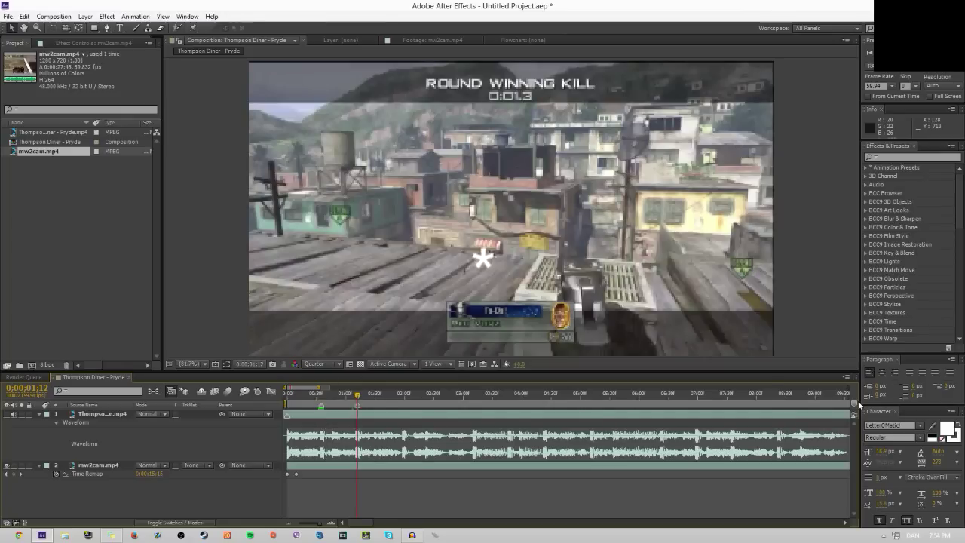
Step: Place composition markers on the next four strong music beats, between about 2 and 4 seconds
{"action": "left_click_drag", "start_coordinate": [855, 406], "coordinate": [474, 419]}
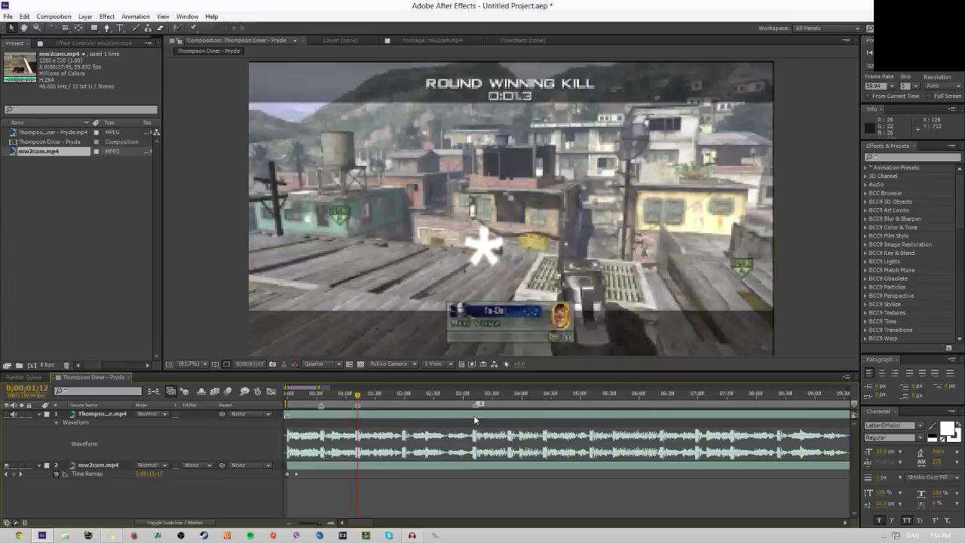
{"action": "left_click", "coordinate": [405, 394]}
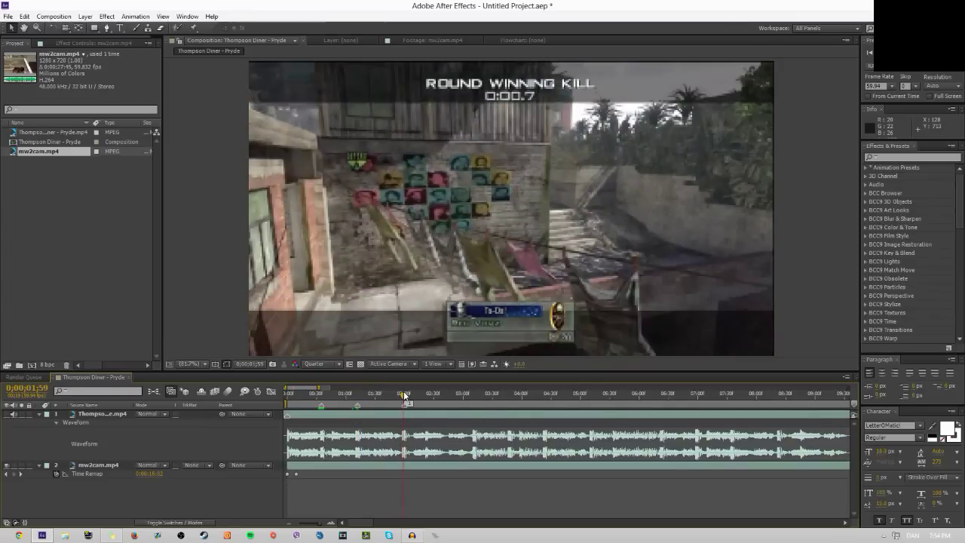
{"action": "left_click_drag", "start_coordinate": [404, 395], "coordinate": [405, 396]}
{"action": "left_click", "coordinate": [427, 395]}
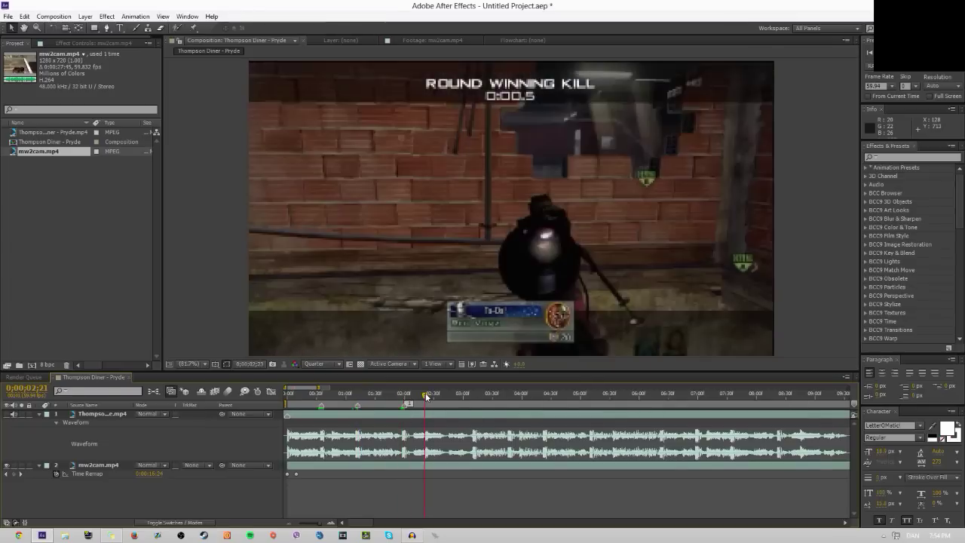
{"action": "left_click", "coordinate": [474, 394]}
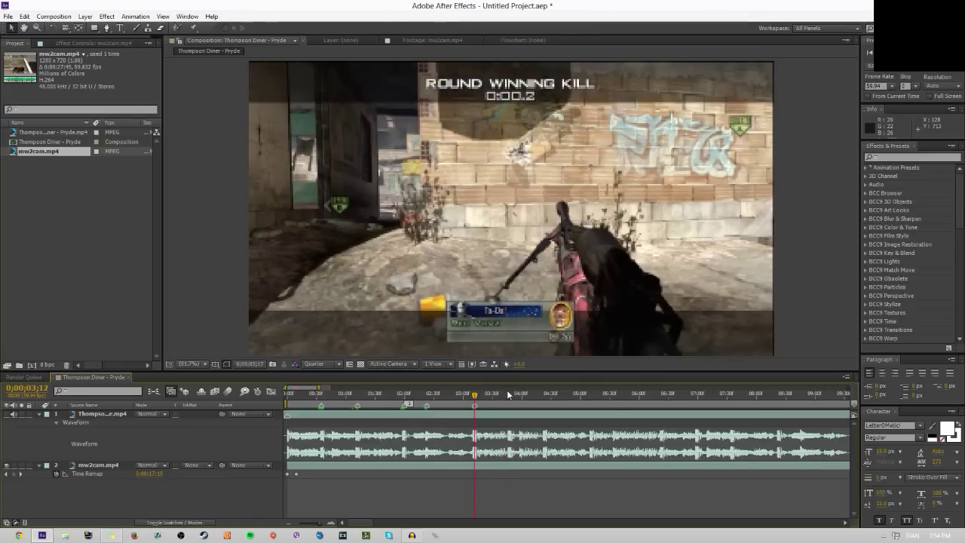
{"action": "left_click", "coordinate": [509, 393]}
Step: Keyframe the mw2cam.mp4 time remap to 0:00:14:28 at 0;00;00;31 and 0:00:14:39 at 0;00;00;37, around the first beat marker
{"action": "key", "text": "Home"}
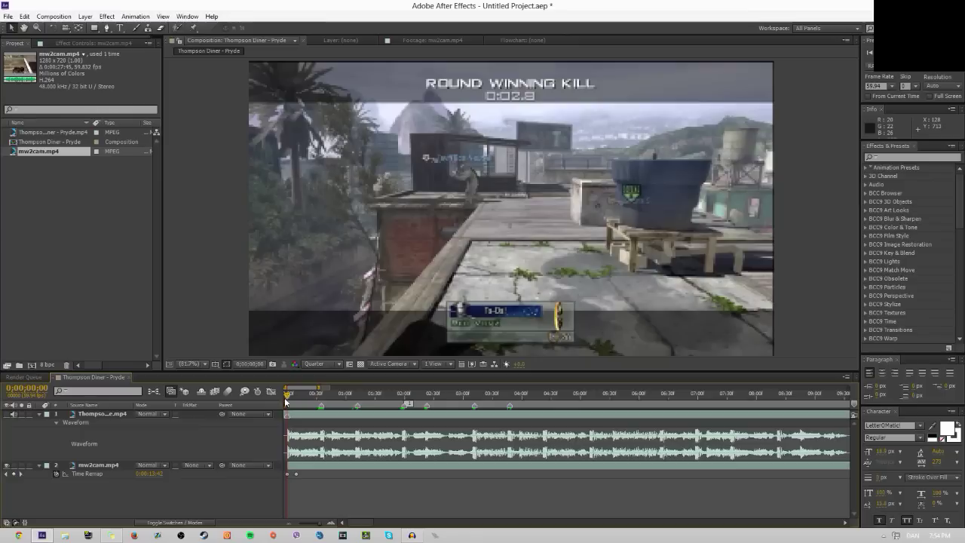
{"action": "left_click_drag", "start_coordinate": [288, 394], "coordinate": [317, 394]}
{"action": "left_click", "coordinate": [13, 473]}
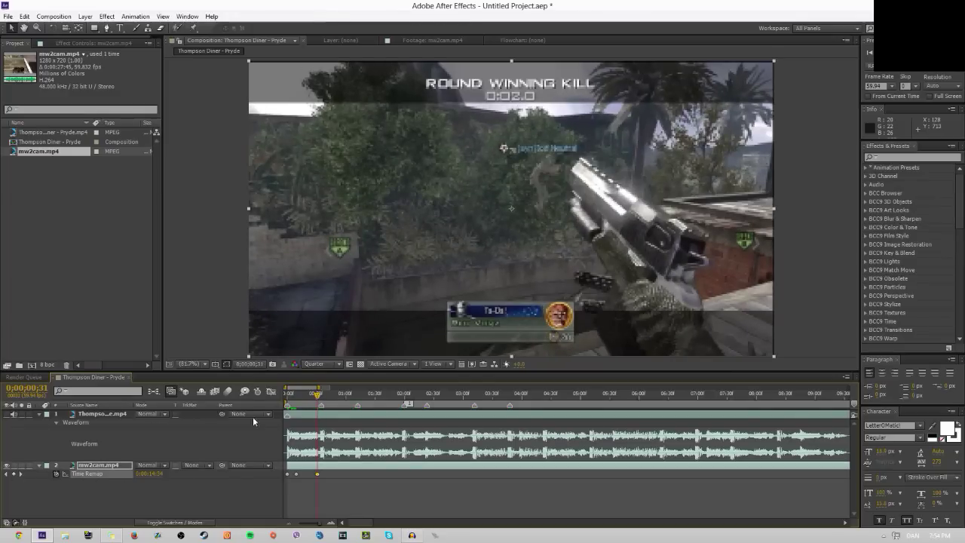
{"action": "mouse_move", "coordinate": [323, 401]}
{"action": "left_mouse_down"}
{"action": "mouse_move", "coordinate": [287, 410]}
{"action": "mouse_move", "coordinate": [318, 411]}
{"action": "left_mouse_up"}
{"action": "left_click_drag", "start_coordinate": [154, 476], "coordinate": [132, 474]}
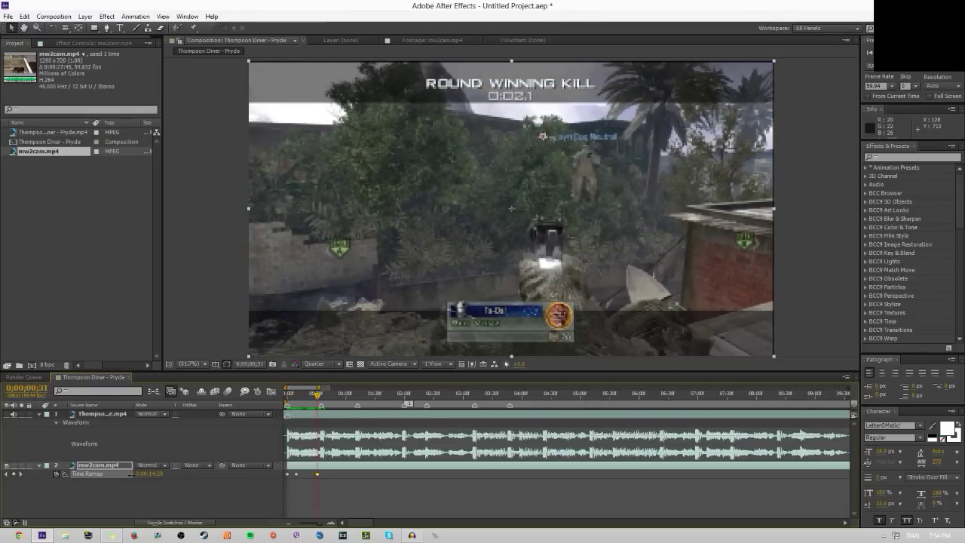
{"action": "left_click_drag", "start_coordinate": [289, 395], "coordinate": [324, 399]}
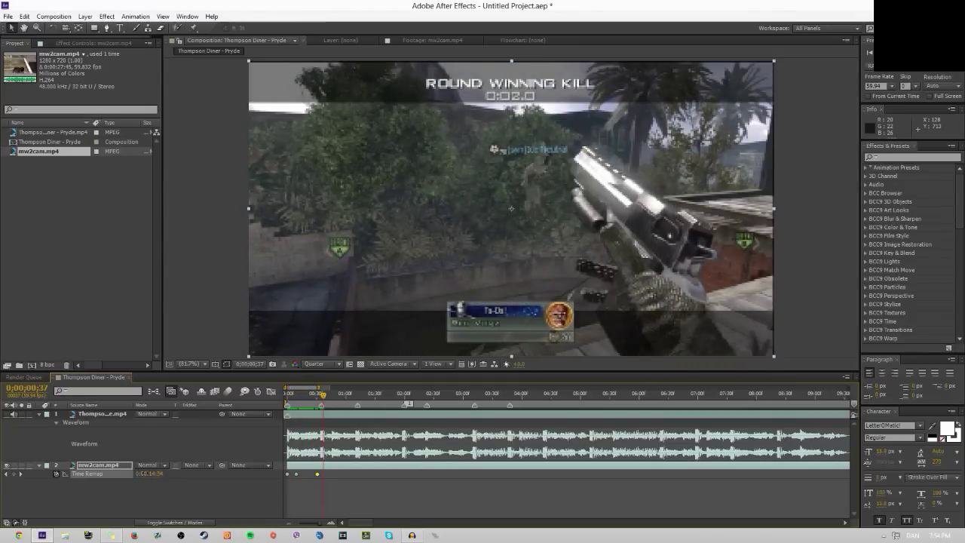
{"action": "left_click_drag", "start_coordinate": [151, 473], "coordinate": [144, 474]}
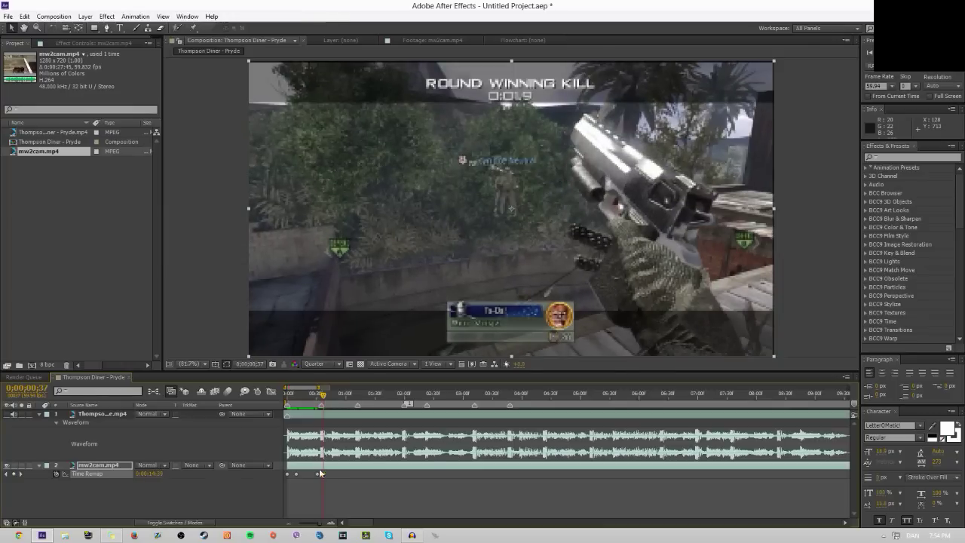
Step: Around the second beat marker, keyframe the time remap to an earlier source time at 0;00;01;09 and to 0:00:15:23 at 0;00;01;18
{"action": "left_click_drag", "start_coordinate": [328, 522], "coordinate": [332, 523]}
{"action": "left_click", "coordinate": [306, 398]}
{"action": "left_click_drag", "start_coordinate": [306, 398], "coordinate": [385, 393]}
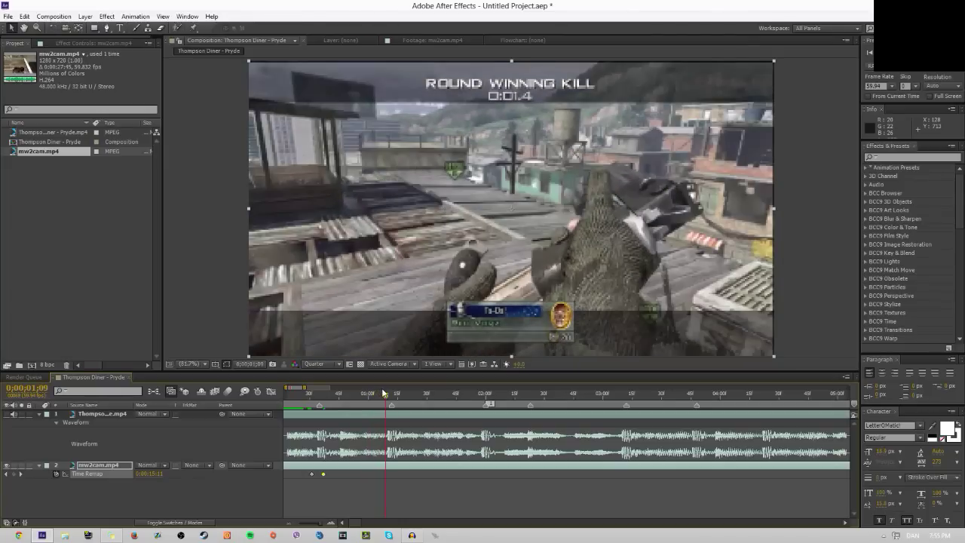
{"action": "left_click_drag", "start_coordinate": [139, 473], "coordinate": [92, 483]}
{"action": "left_click_drag", "start_coordinate": [318, 394], "coordinate": [404, 391]}
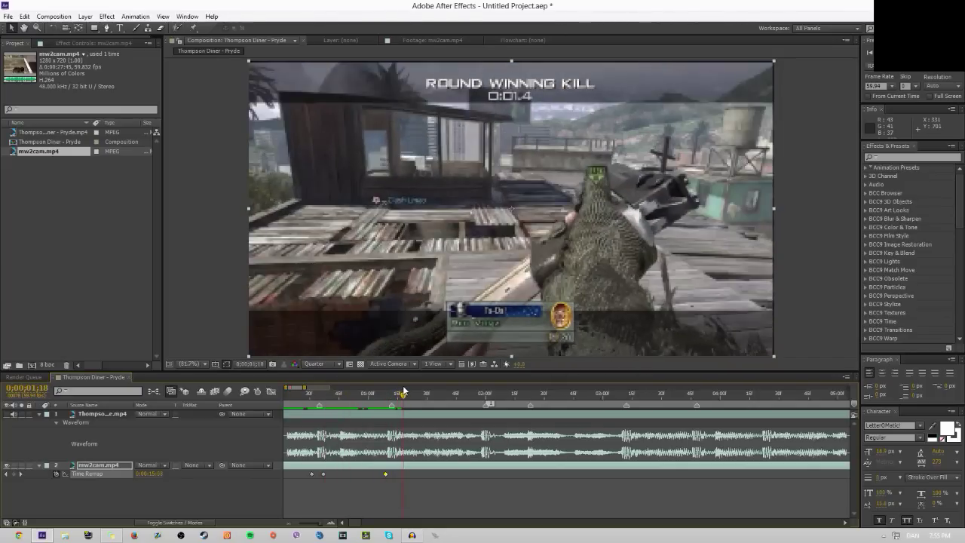
{"action": "left_click_drag", "start_coordinate": [152, 477], "coordinate": [209, 462]}
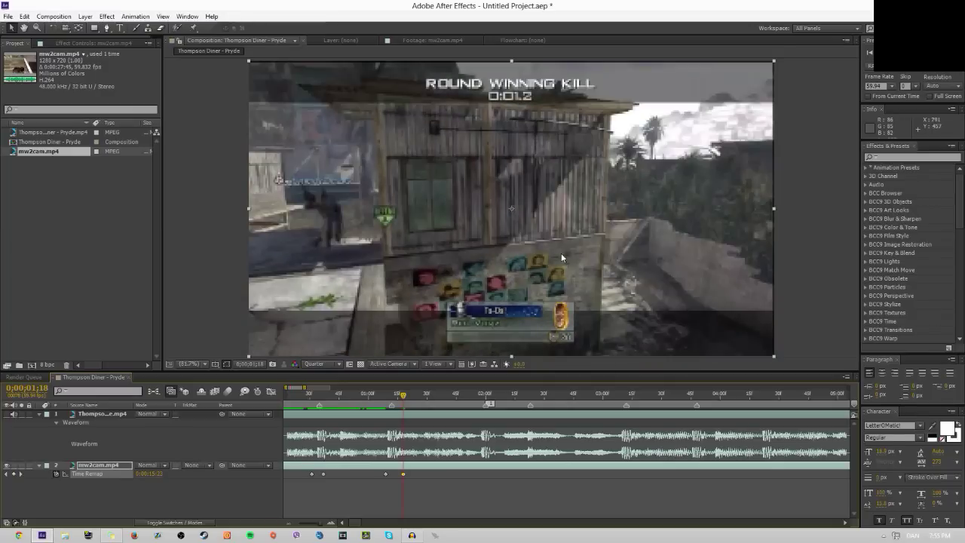
Step: Around the third beat marker, keyframe the time remap to an earlier source time at 0;00;01;57 and to 0:00:16:11 at 0;00;02;04
{"action": "left_click_drag", "start_coordinate": [394, 395], "coordinate": [480, 413]}
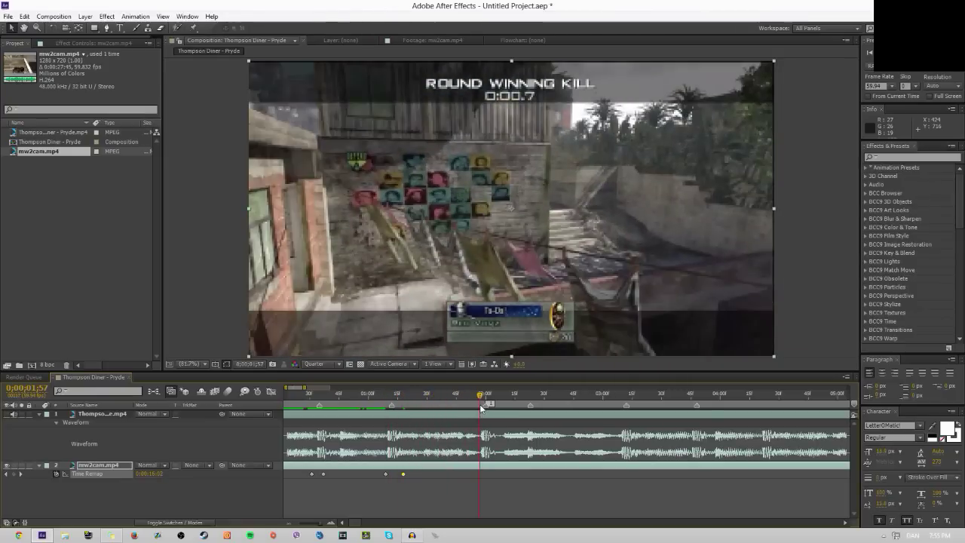
{"action": "left_click_drag", "start_coordinate": [149, 474], "coordinate": [108, 484]}
{"action": "mouse_move", "coordinate": [446, 404]}
{"action": "left_mouse_down"}
{"action": "mouse_move", "coordinate": [410, 396]}
{"action": "mouse_move", "coordinate": [478, 398]}
{"action": "mouse_move", "coordinate": [412, 405]}
{"action": "mouse_move", "coordinate": [432, 400]}
{"action": "left_mouse_up"}
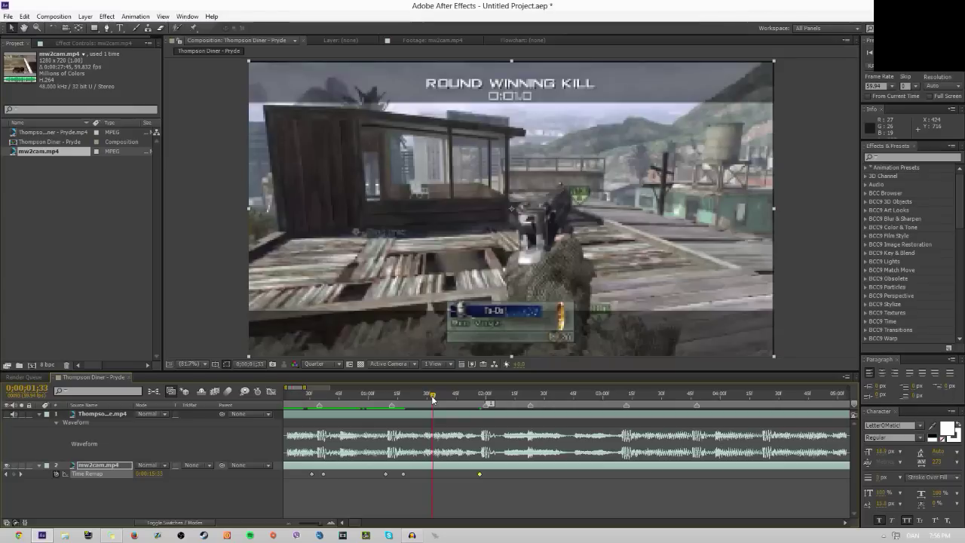
{"action": "left_click_drag", "start_coordinate": [432, 400], "coordinate": [494, 420]}
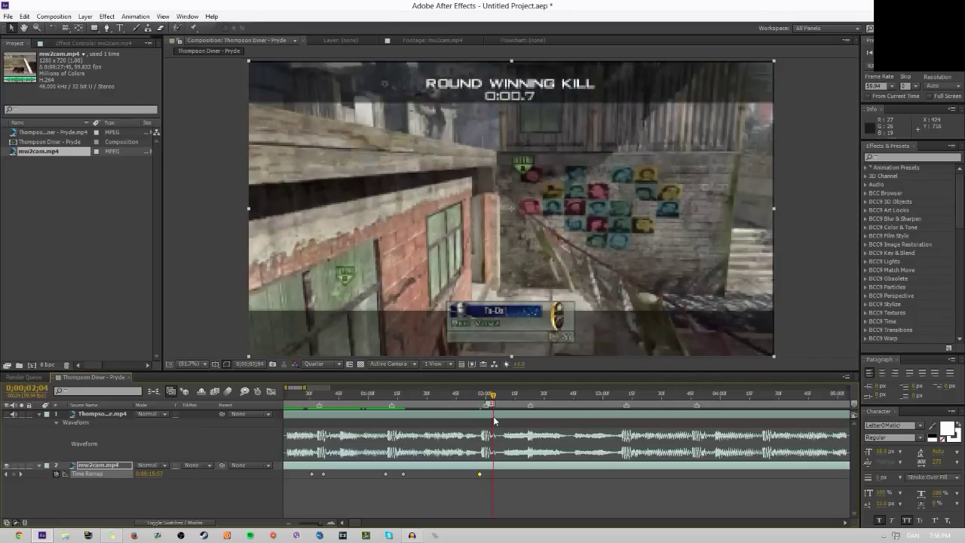
{"action": "left_click_drag", "start_coordinate": [148, 473], "coordinate": [167, 474]}
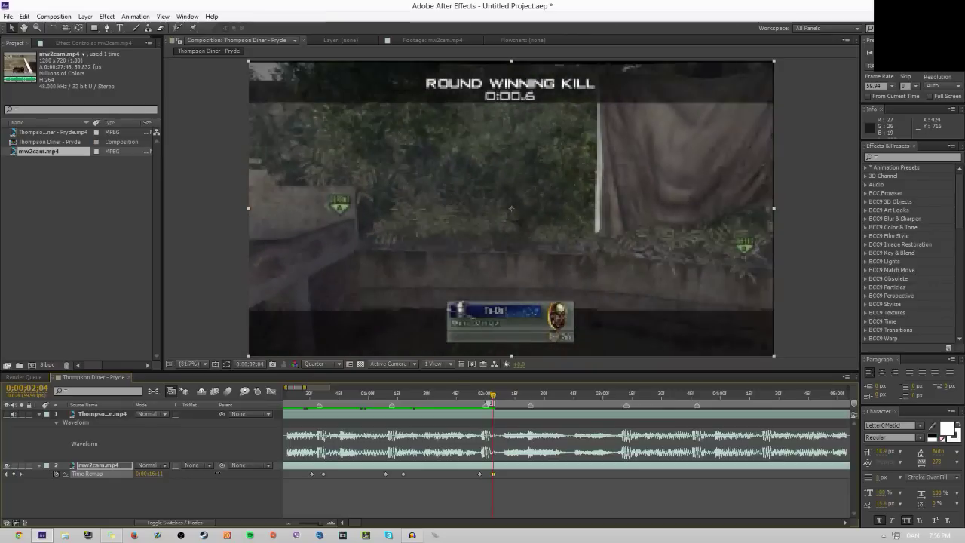
Step: Around the fourth beat marker, keyframe the time remap to a later source time at 0;00;02;23 and to 0:00:16:56 at 0;00;02;27
{"action": "left_click_drag", "start_coordinate": [507, 401], "coordinate": [536, 398]}
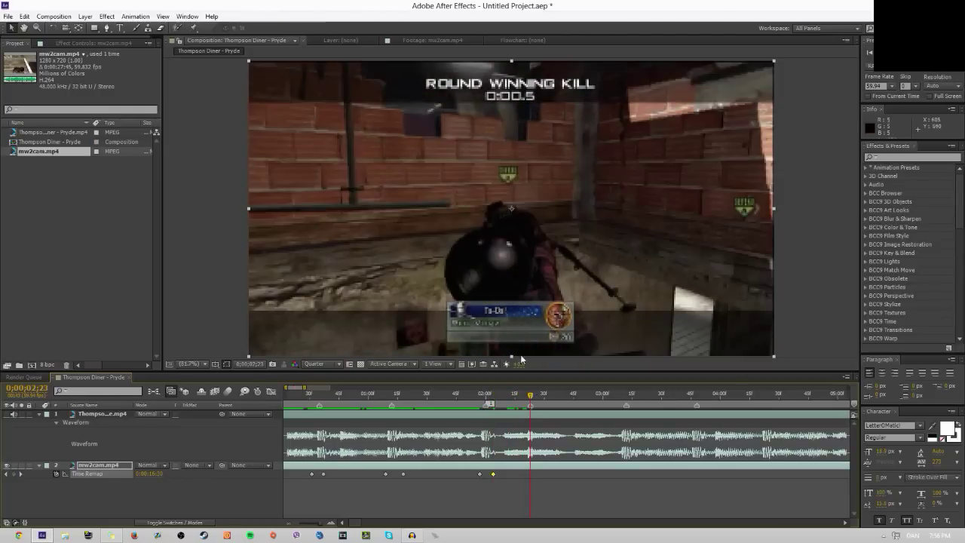
{"action": "left_click_drag", "start_coordinate": [494, 394], "coordinate": [526, 396]}
{"action": "left_click_drag", "start_coordinate": [147, 477], "coordinate": [159, 476]}
{"action": "mouse_move", "coordinate": [530, 396]}
{"action": "left_mouse_down"}
{"action": "mouse_move", "coordinate": [577, 394]}
{"action": "mouse_move", "coordinate": [538, 396]}
{"action": "left_mouse_up"}
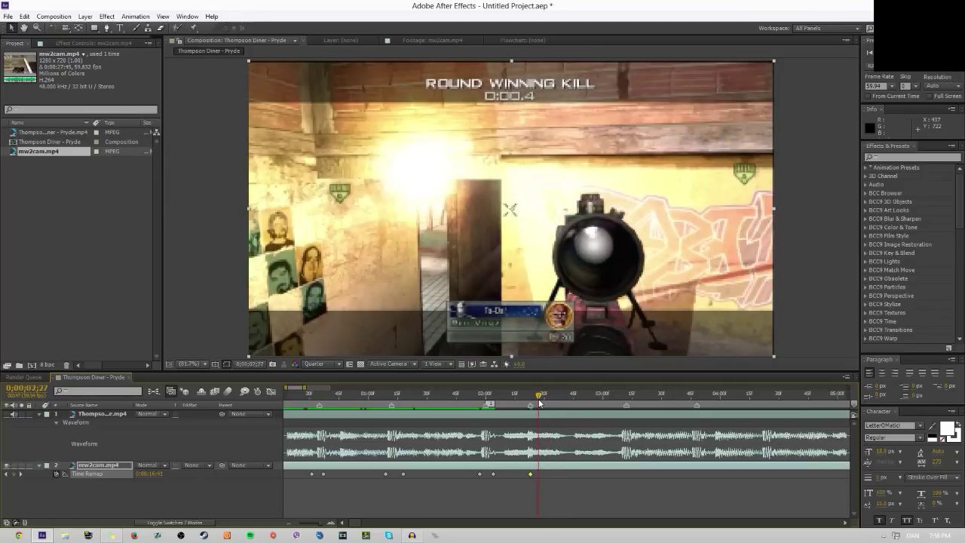
{"action": "left_click_drag", "start_coordinate": [150, 477], "coordinate": [161, 476]}
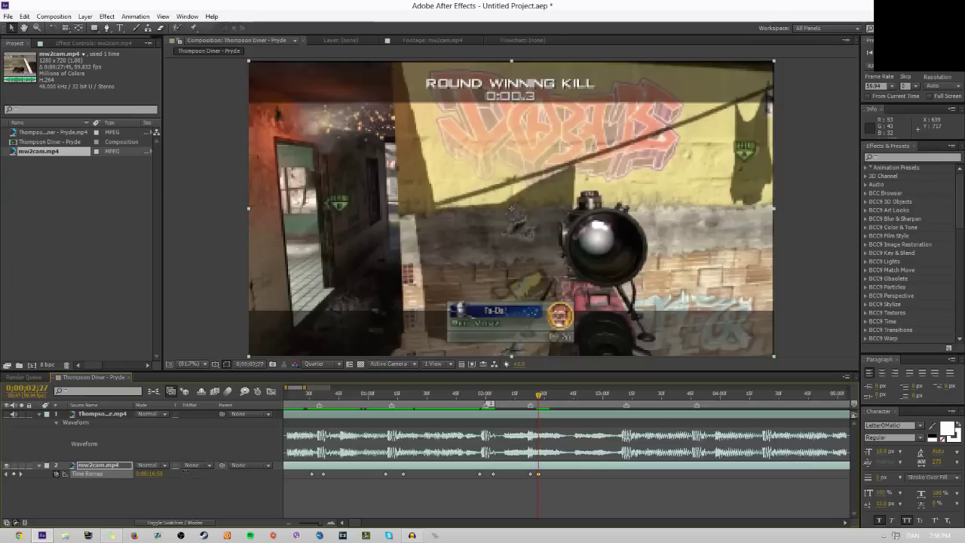
Step: Around the fifth beat marker, keyframe the time remap to earlier source times at 0;00;03;08 and 0;00;03;16
{"action": "left_click_drag", "start_coordinate": [538, 393], "coordinate": [620, 388]}
{"action": "left_click_drag", "start_coordinate": [144, 473], "coordinate": [89, 493]}
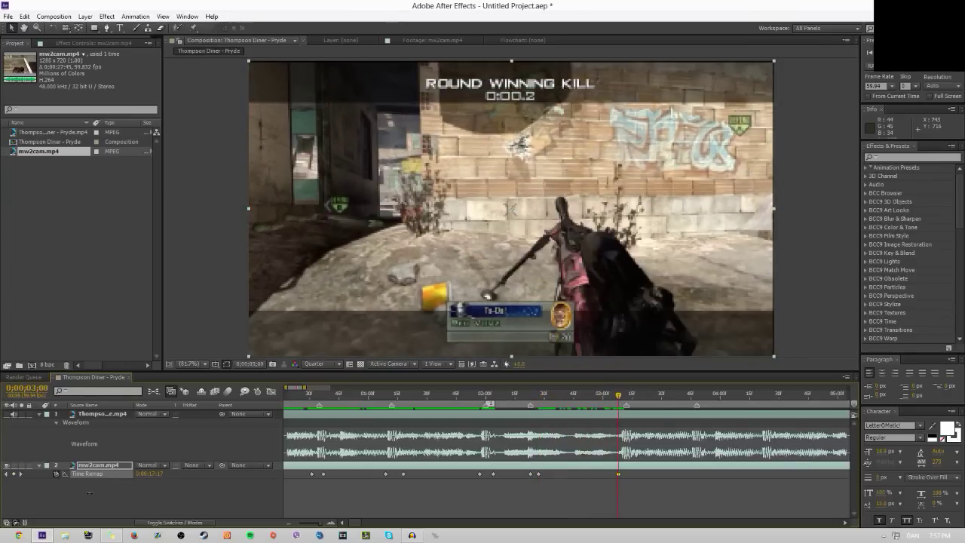
{"action": "left_click_drag", "start_coordinate": [149, 474], "coordinate": [100, 496]}
{"action": "left_click_drag", "start_coordinate": [625, 398], "coordinate": [635, 397]}
{"action": "left_click_drag", "start_coordinate": [126, 475], "coordinate": [110, 479]}
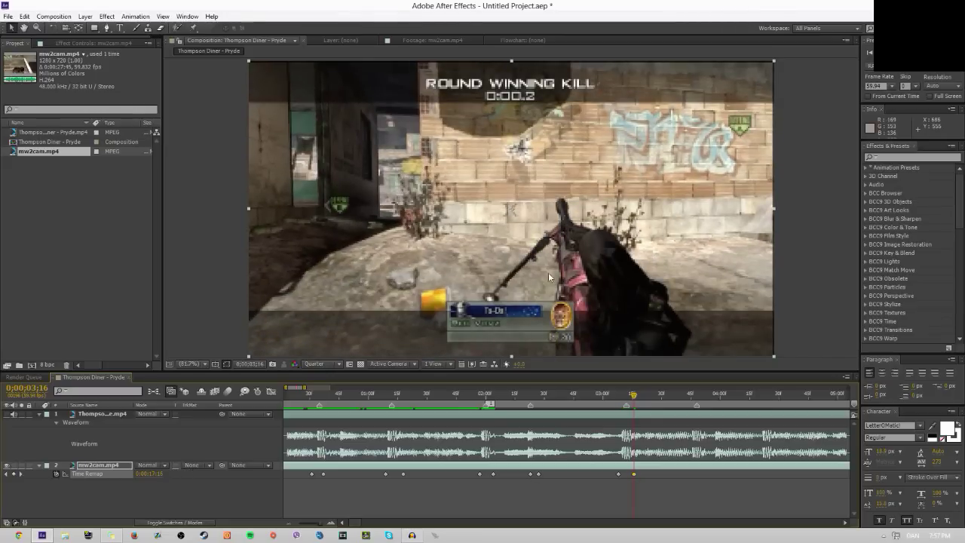
Step: Around the sixth beat marker, keyframe the time remap at 0;00;03;45 and set a later source time at 0;00;03;58
{"action": "left_click_drag", "start_coordinate": [660, 397], "coordinate": [690, 397]}
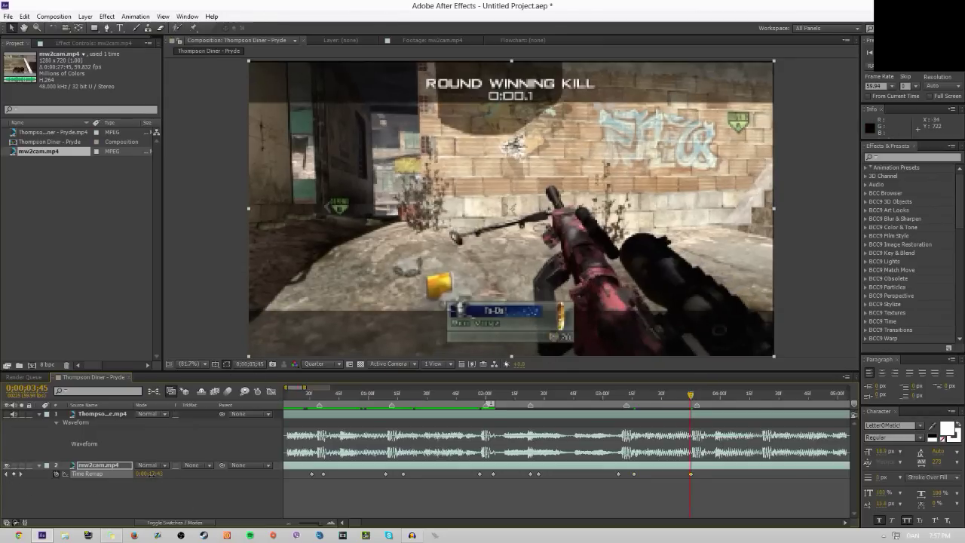
{"action": "left_click_drag", "start_coordinate": [695, 406], "coordinate": [716, 395]}
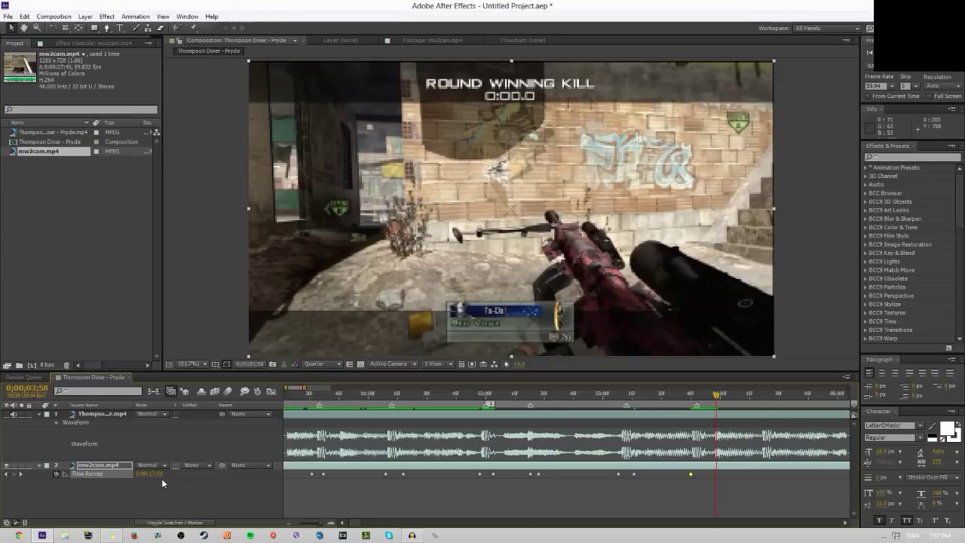
{"action": "left_click_drag", "start_coordinate": [160, 478], "coordinate": [225, 467]}
{"action": "left_click_drag", "start_coordinate": [158, 475], "coordinate": [164, 474]}
Step: Add a closing time remap keyframe just past 5 seconds at the end of the shortened mw2cam.mp4 layer, and preview the sequence
{"action": "left_click_drag", "start_coordinate": [709, 389], "coordinate": [790, 391]}
{"action": "left_click_drag", "start_coordinate": [300, 391], "coordinate": [331, 388]}
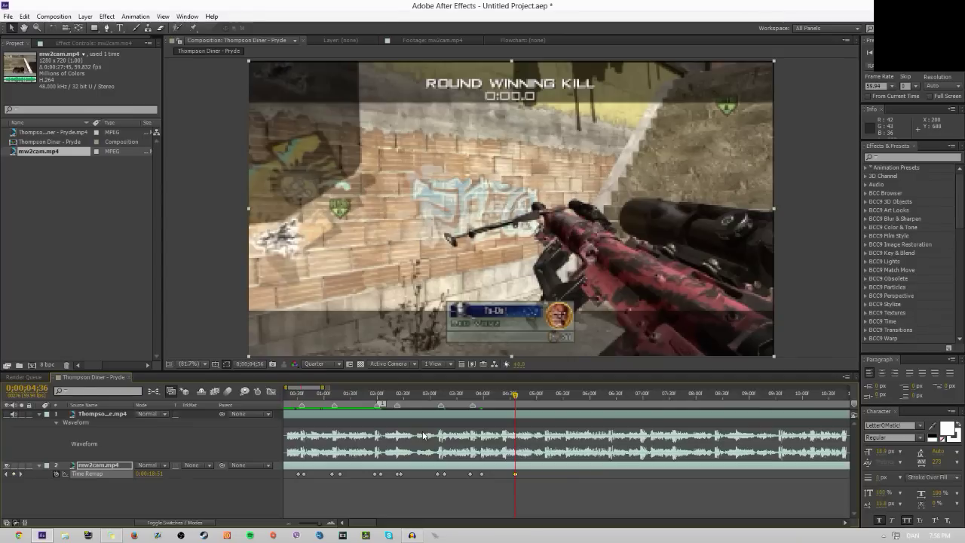
{"action": "left_click_drag", "start_coordinate": [494, 393], "coordinate": [267, 413]}
{"action": "key", "text": "ctrl+z"}
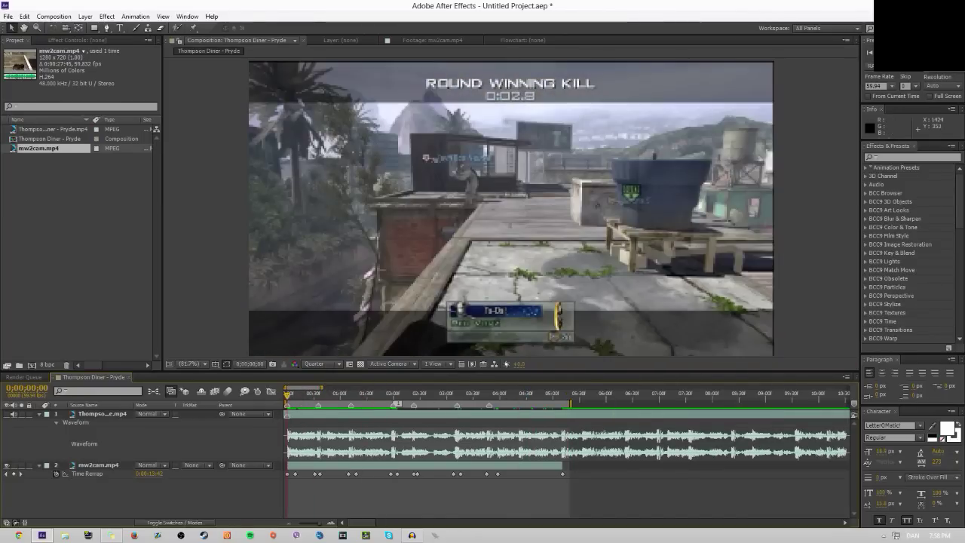
{"action": "key", "text": "space"}
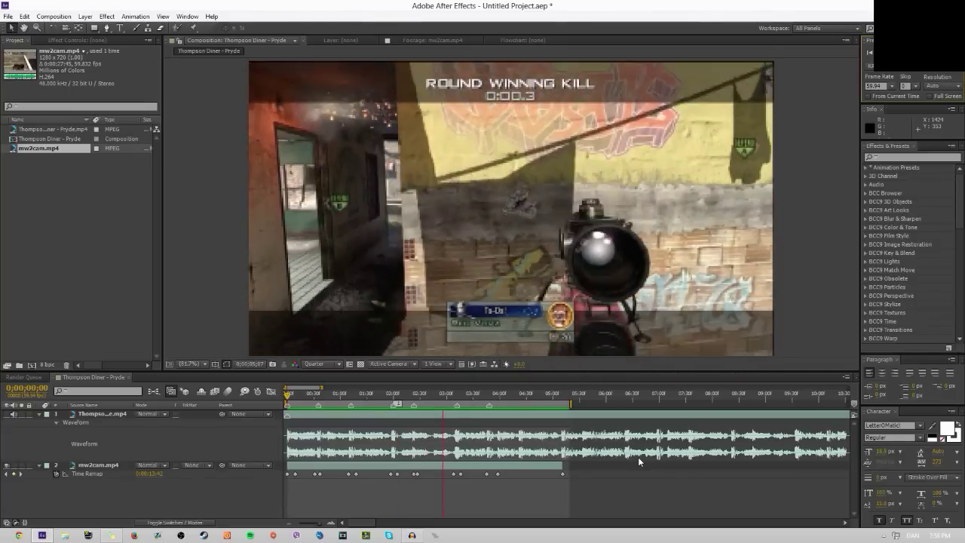
{"action": "left_click", "coordinate": [446, 395]}
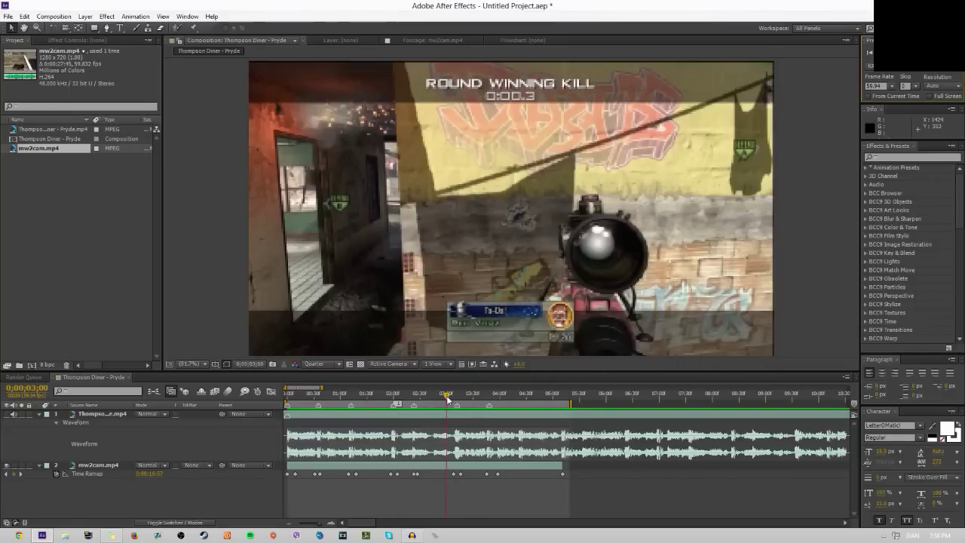
Step: Select all time remap keyframes of mw2cam.mp4 and convert them to Auto Bezier in the Graph Editor
{"action": "key", "text": "Home"}
{"action": "left_click_drag", "start_coordinate": [612, 496], "coordinate": [284, 475]}
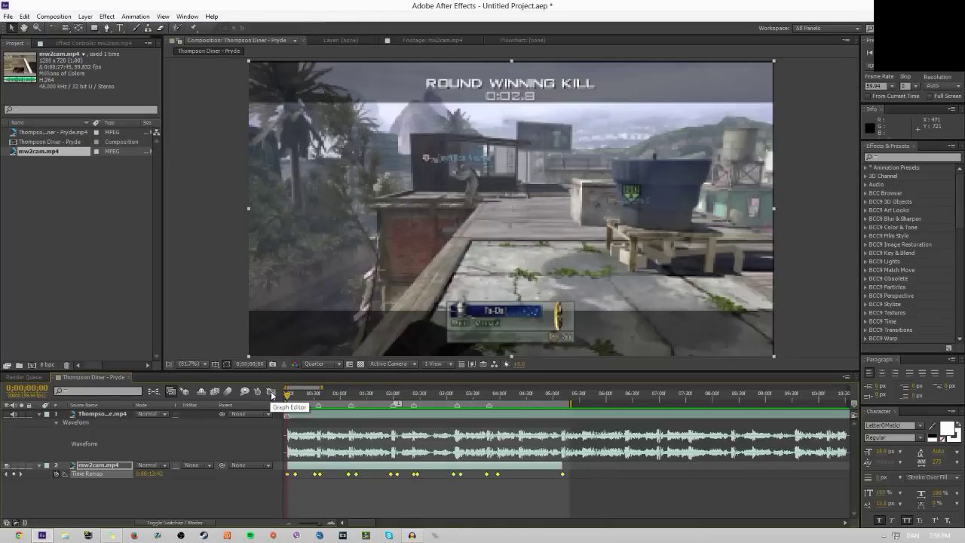
{"action": "left_click", "coordinate": [270, 392]}
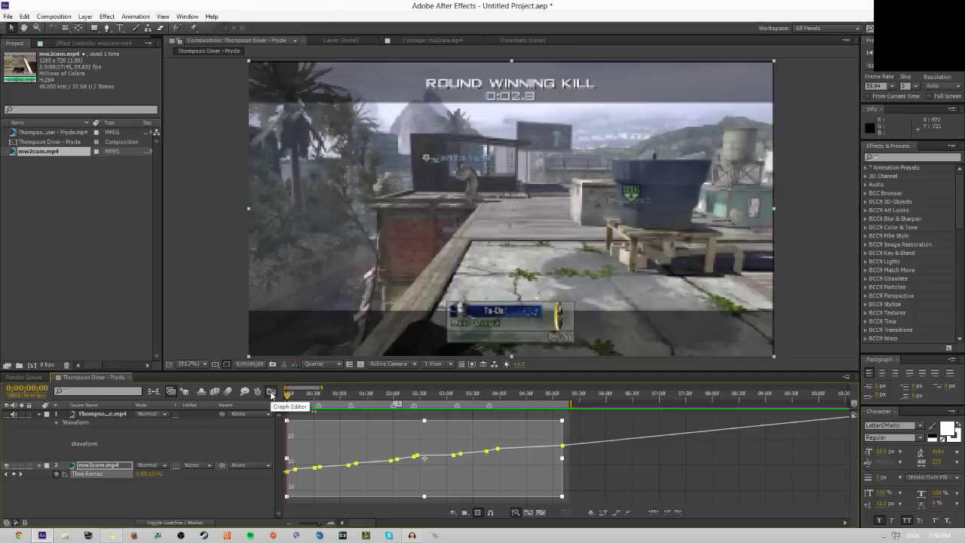
{"action": "left_click", "coordinate": [630, 516]}
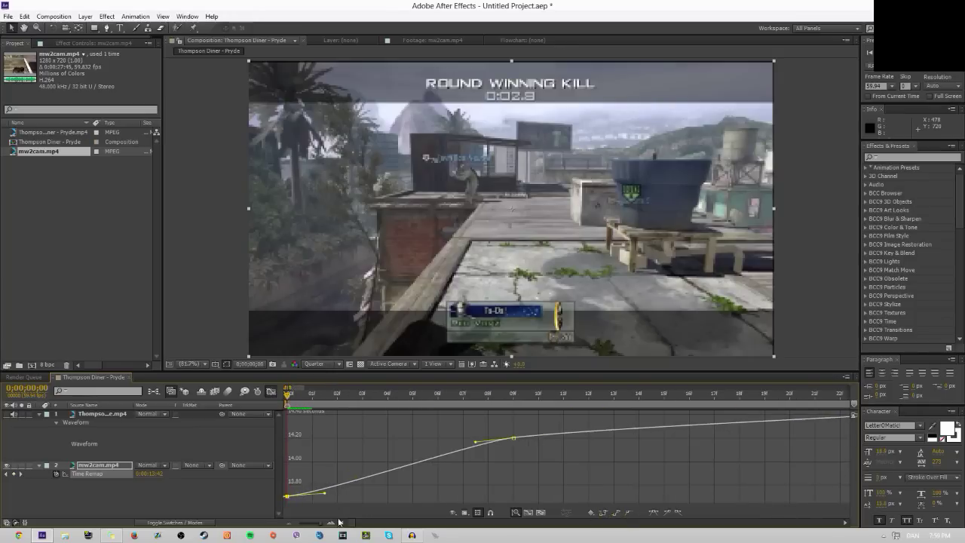
Step: Pull the first time remap keyframe's outgoing handle steeply upward so the clip starts fast and slows toward the second keyframe
{"action": "left_click_drag", "start_coordinate": [326, 495], "coordinate": [302, 454]}
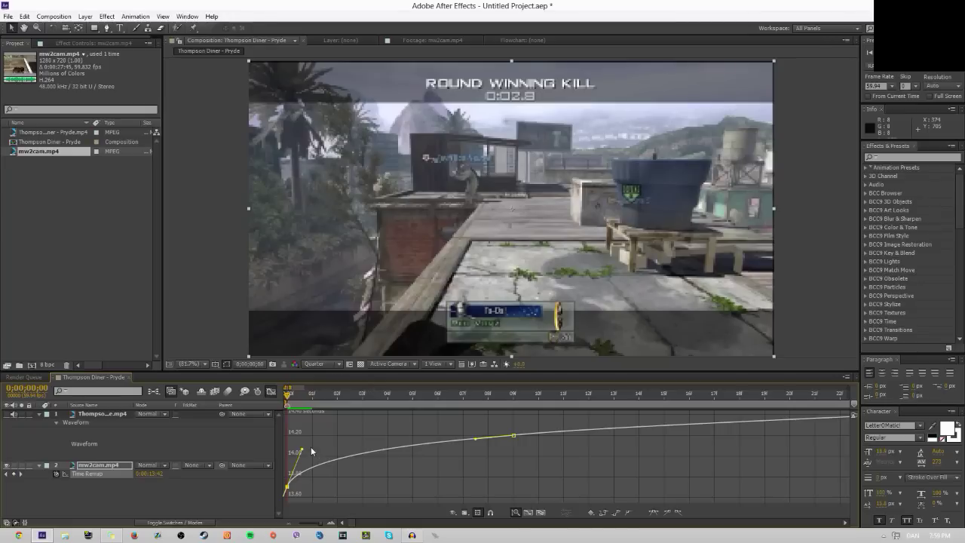
{"action": "left_click_drag", "start_coordinate": [291, 445], "coordinate": [297, 447]}
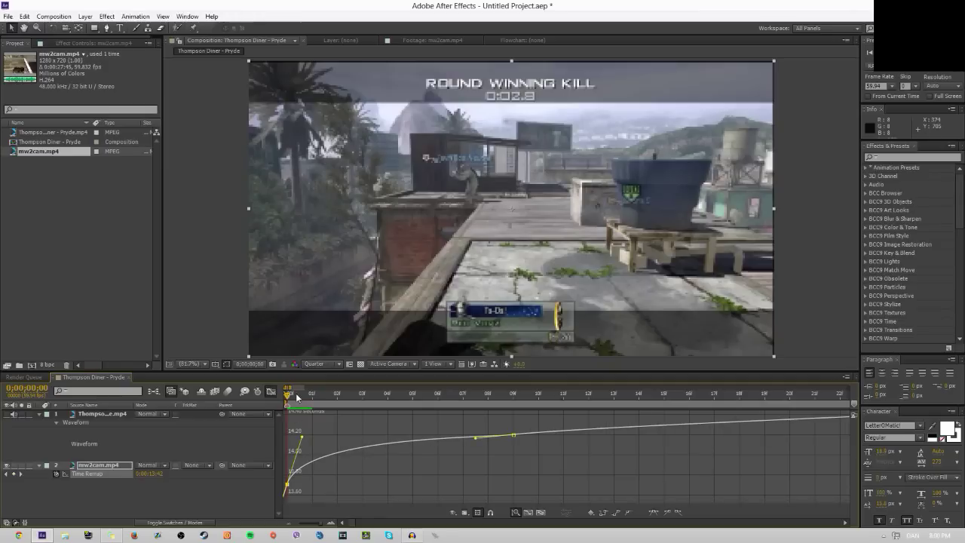
{"action": "left_click_drag", "start_coordinate": [311, 394], "coordinate": [468, 410]}
{"action": "left_click", "coordinate": [476, 438]}
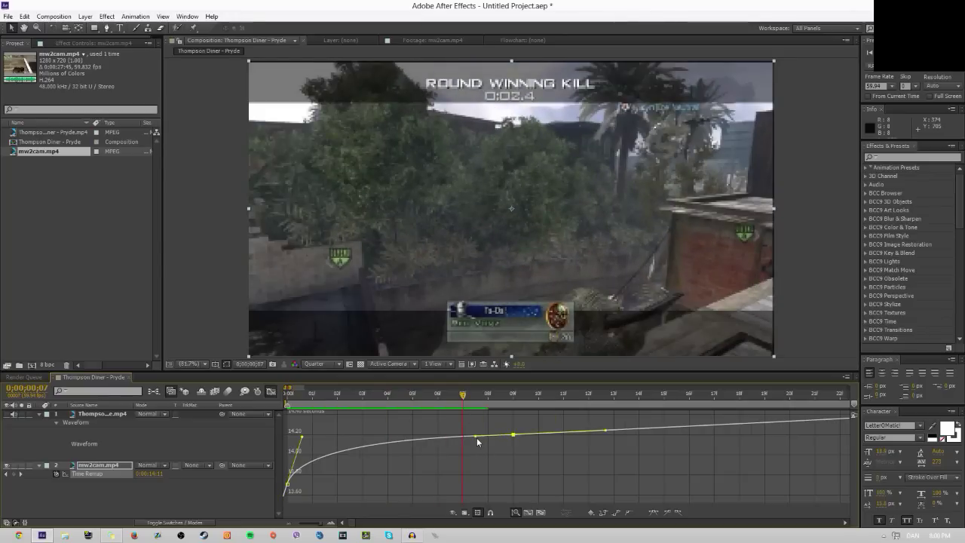
Step: Move the second time remap keyframe to 0;00;00;10 in the layer view and return to the graph
{"action": "left_click", "coordinate": [272, 391]}
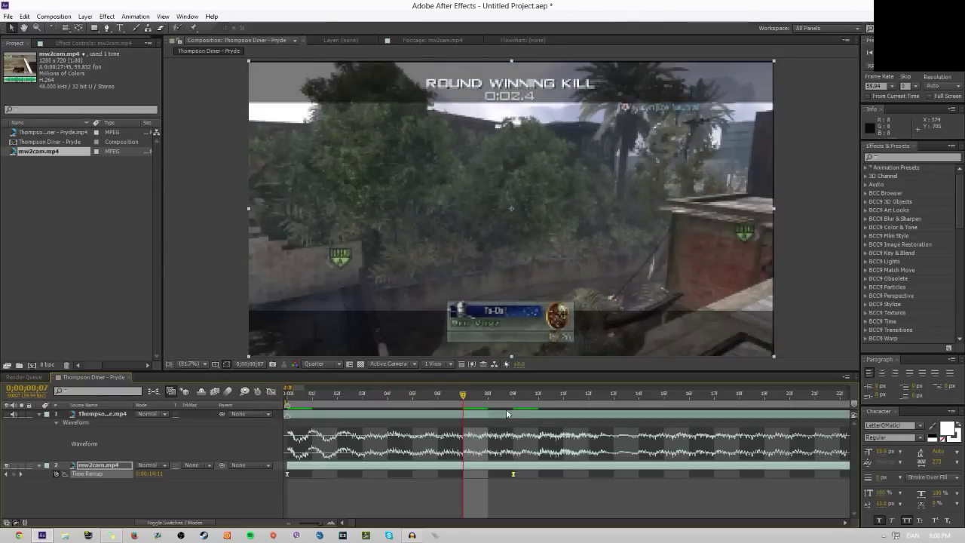
{"action": "key", "text": "space"}
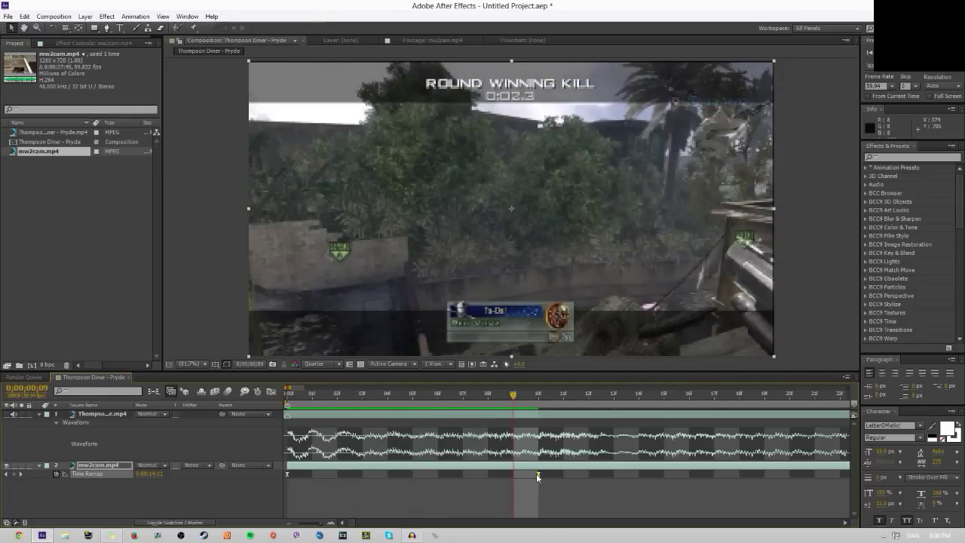
{"action": "left_click", "coordinate": [271, 391]}
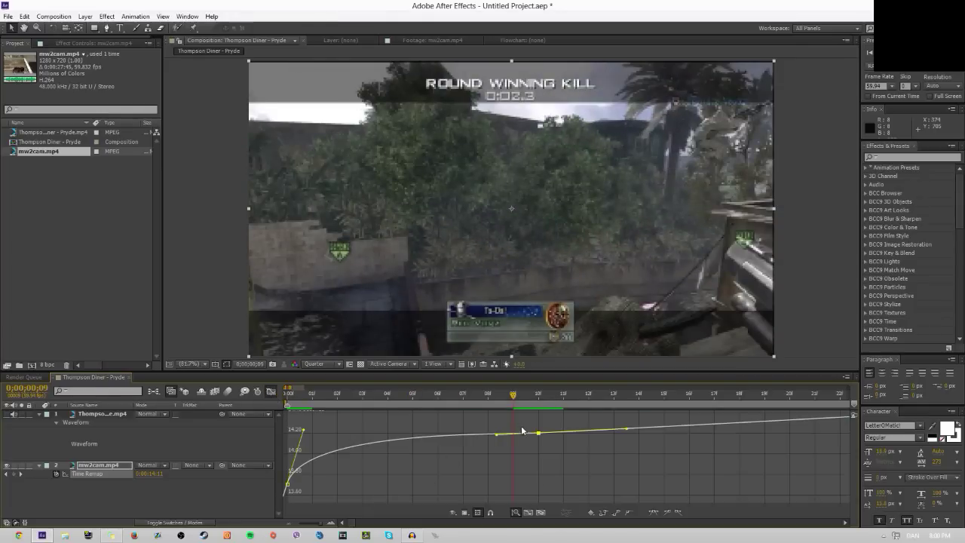
Step: Lengthen the incoming handle of the keyframe at 0;00;00;10 back to about frame 6 to flatten the curve before it
{"action": "left_click", "coordinate": [302, 433]}
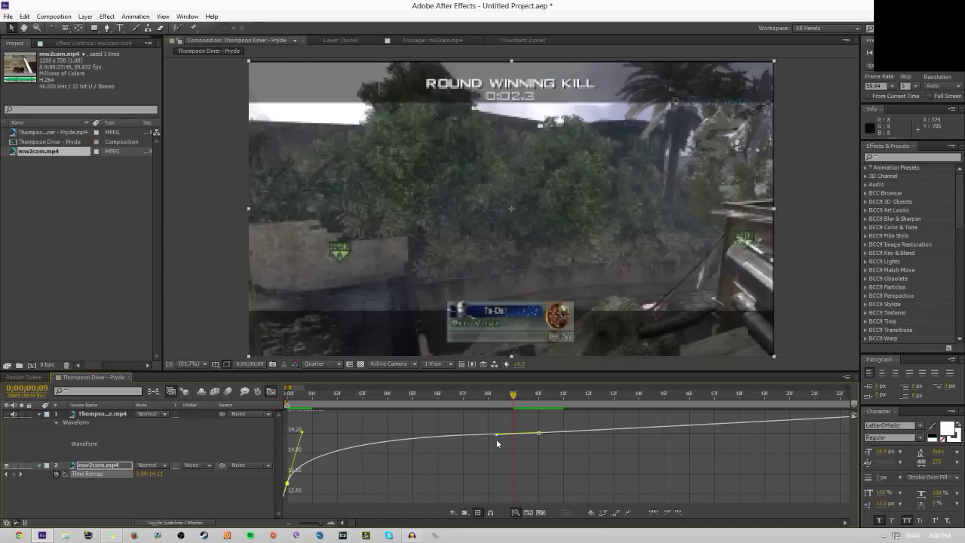
{"action": "left_click_drag", "start_coordinate": [496, 437], "coordinate": [440, 434]}
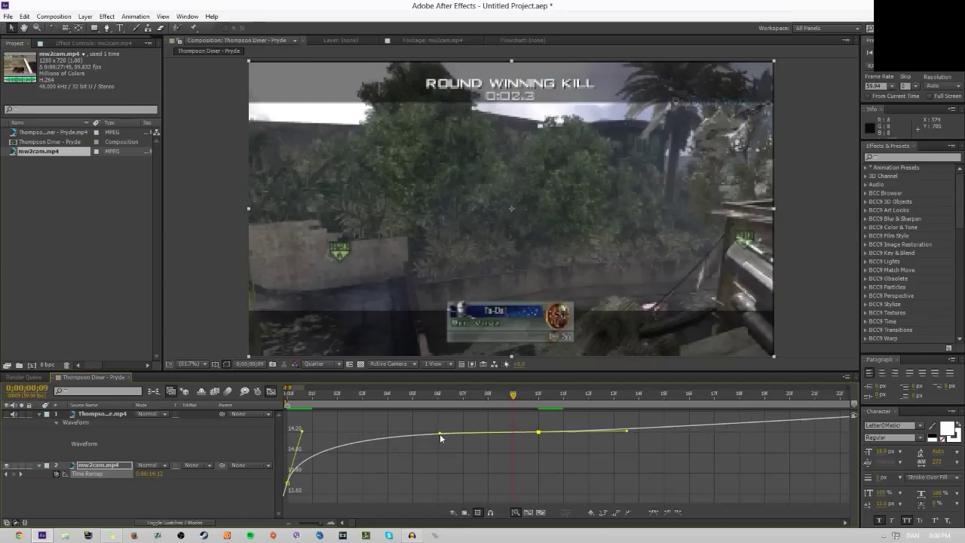
{"action": "left_click", "coordinate": [301, 432]}
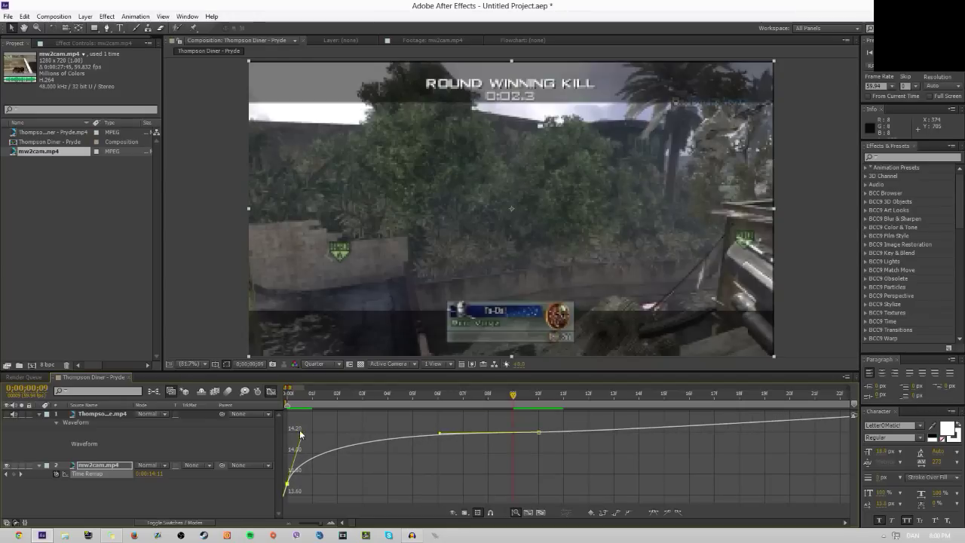
Step: Examine the time remap curve and its keyframes around the first two beat markers
{"action": "key", "text": "minus"}
{"action": "key", "text": "minus"}
{"action": "key", "text": "minus"}
{"action": "key", "text": "minus"}
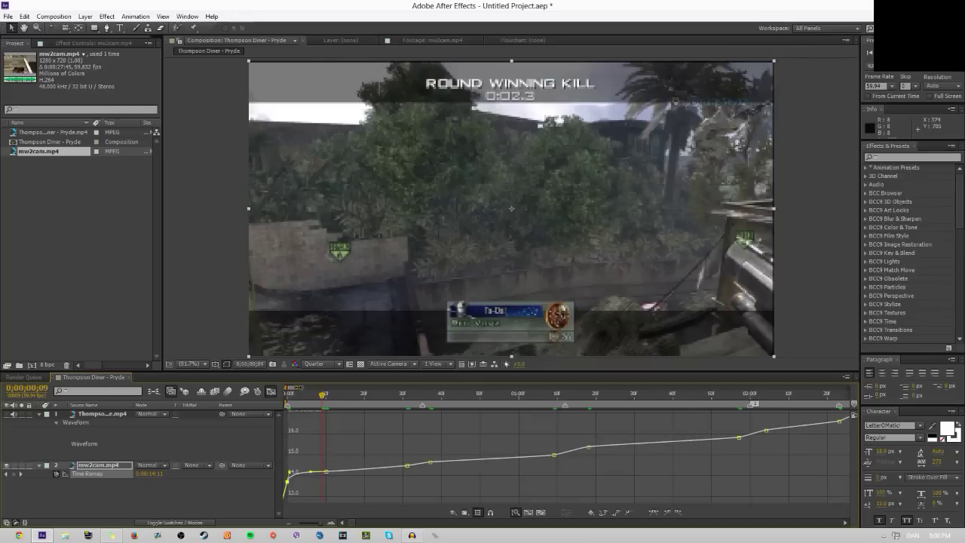
{"action": "left_click_drag", "start_coordinate": [626, 476], "coordinate": [405, 425]}
{"action": "left_click", "coordinate": [596, 489]}
{"action": "left_click", "coordinate": [438, 458]}
{"action": "left_click_drag", "start_coordinate": [463, 457], "coordinate": [459, 454]}
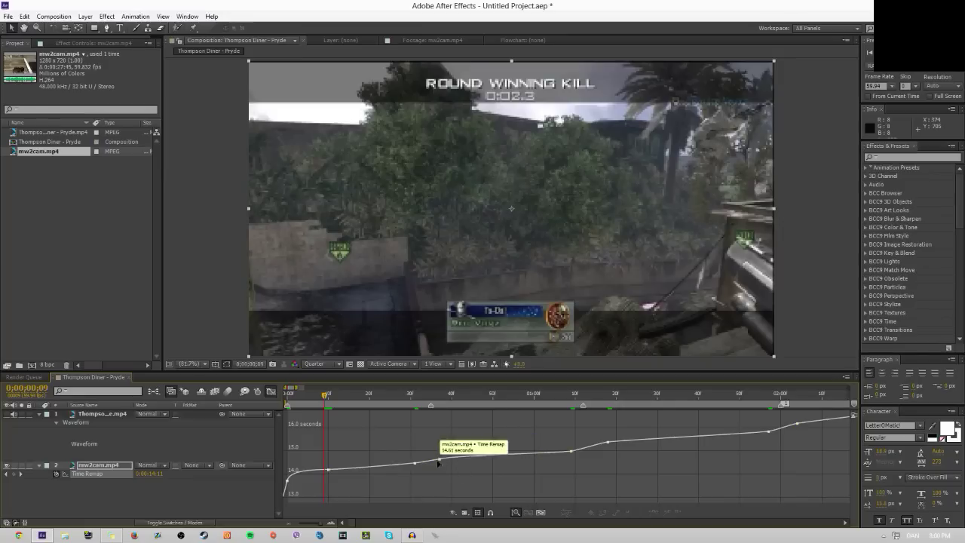
{"action": "left_click", "coordinate": [424, 426]}
{"action": "left_click_drag", "start_coordinate": [401, 399], "coordinate": [535, 452]}
Step: Pull the incoming handle of the time remap keyframe at 0;00;02;23 downward so the curve rises steeply into the fourth beat
{"action": "key", "text": "minus"}
{"action": "left_click_drag", "start_coordinate": [324, 523], "coordinate": [332, 524]}
{"action": "left_click_drag", "start_coordinate": [653, 411], "coordinate": [678, 404]}
{"action": "double_click", "coordinate": [679, 435]}
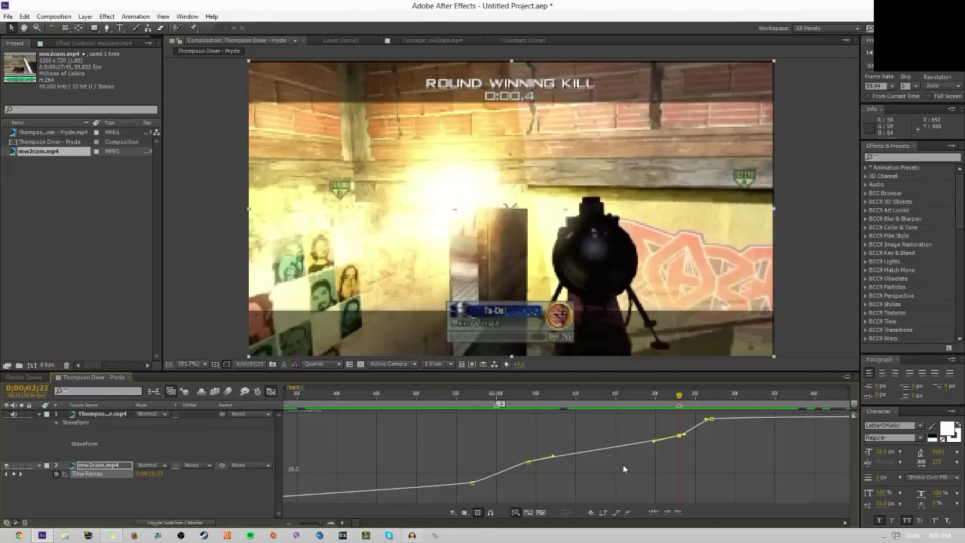
{"action": "left_click_drag", "start_coordinate": [653, 443], "coordinate": [667, 458]}
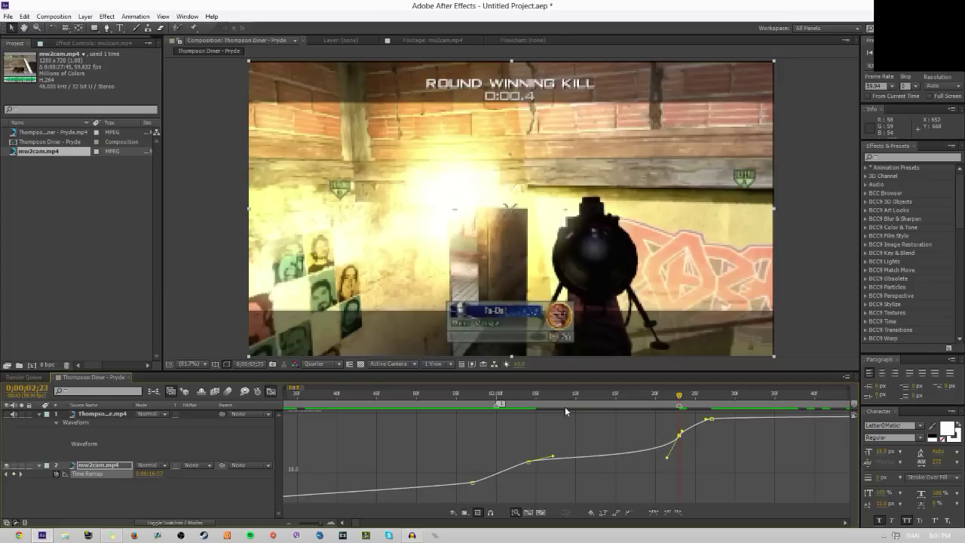
Step: Raise the outgoing handle of the keyframe at 0;00;02;04 slightly and fine-tune the incoming handle at 0;00;02;23
{"action": "left_click_drag", "start_coordinate": [530, 396], "coordinate": [596, 405]}
{"action": "left_click_drag", "start_coordinate": [619, 405], "coordinate": [551, 451]}
{"action": "left_click_drag", "start_coordinate": [666, 457], "coordinate": [667, 456]}
Step: Shift the time remap value at 0;00;02;04 slightly earlier and review the motion past the fourth beat marker in the layer view
{"action": "left_click_drag", "start_coordinate": [555, 392], "coordinate": [530, 441]}
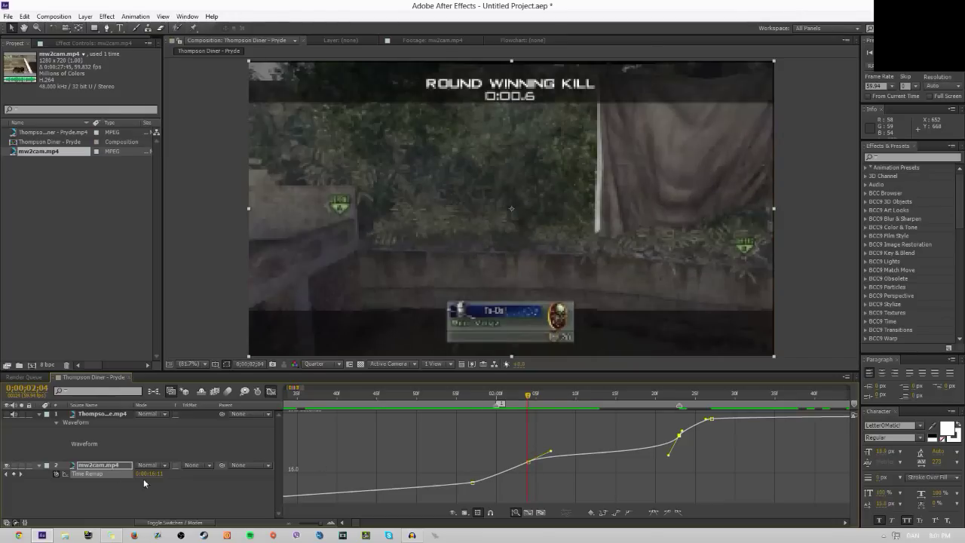
{"action": "key", "text": "ctrl+z"}
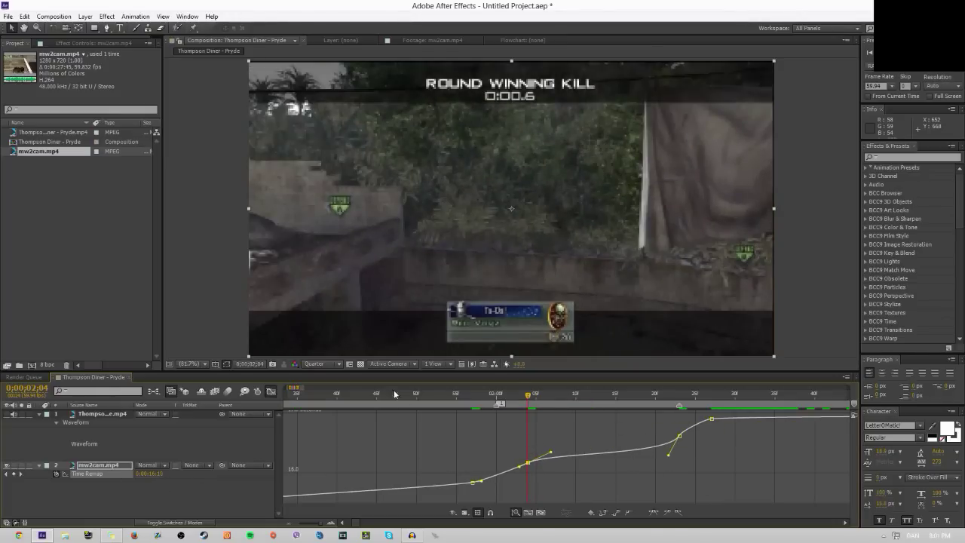
{"action": "left_click_drag", "start_coordinate": [528, 438], "coordinate": [596, 438]}
{"action": "key", "text": "shift+F3"}
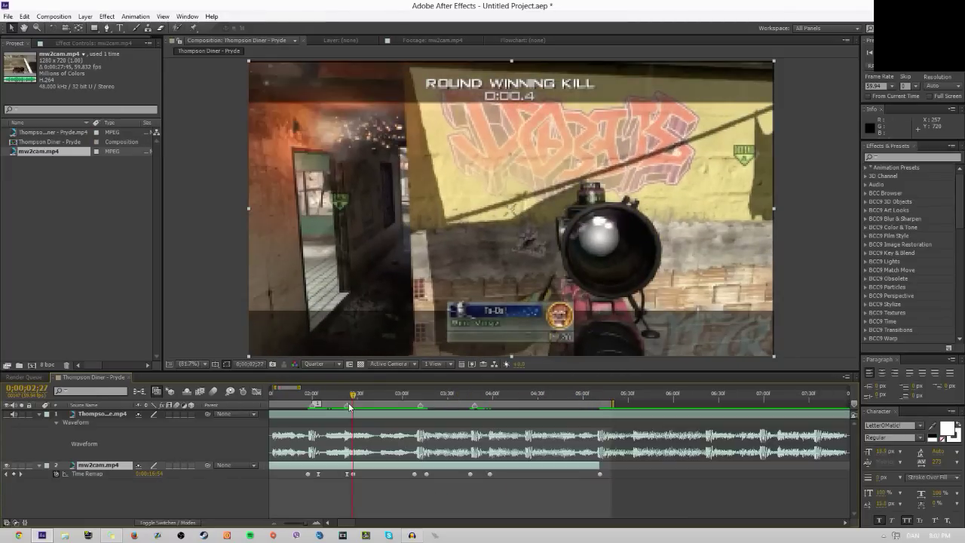
{"action": "left_click_drag", "start_coordinate": [353, 395], "coordinate": [374, 395]}
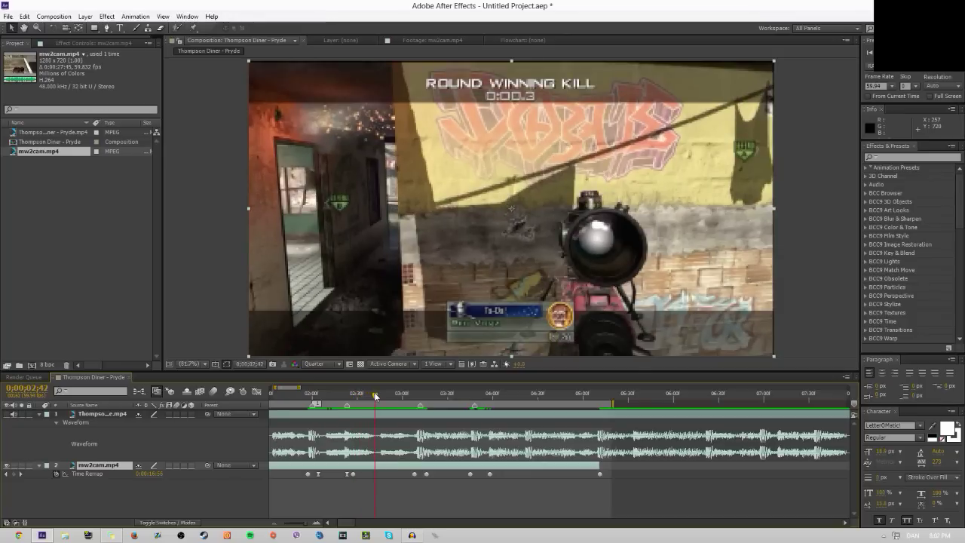
Step: Enable frame blending for the composition and set the mw2cam.mp4 layer to Pixel Motion, then preview the footage from 0;00;02;15
{"action": "left_click", "coordinate": [200, 391]}
{"action": "left_click", "coordinate": [336, 396]}
{"action": "left_click_drag", "start_coordinate": [336, 396], "coordinate": [335, 396]}
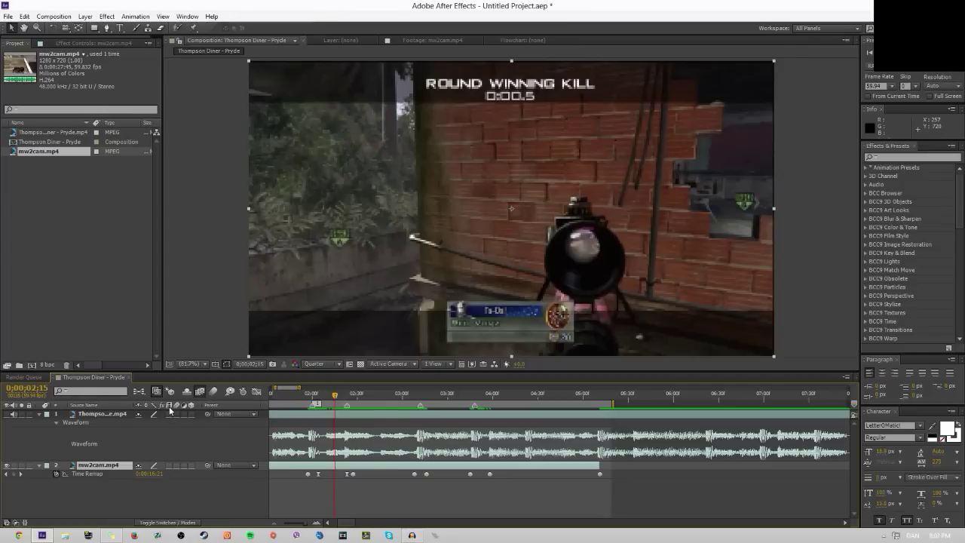
{"action": "left_click", "coordinate": [168, 466]}
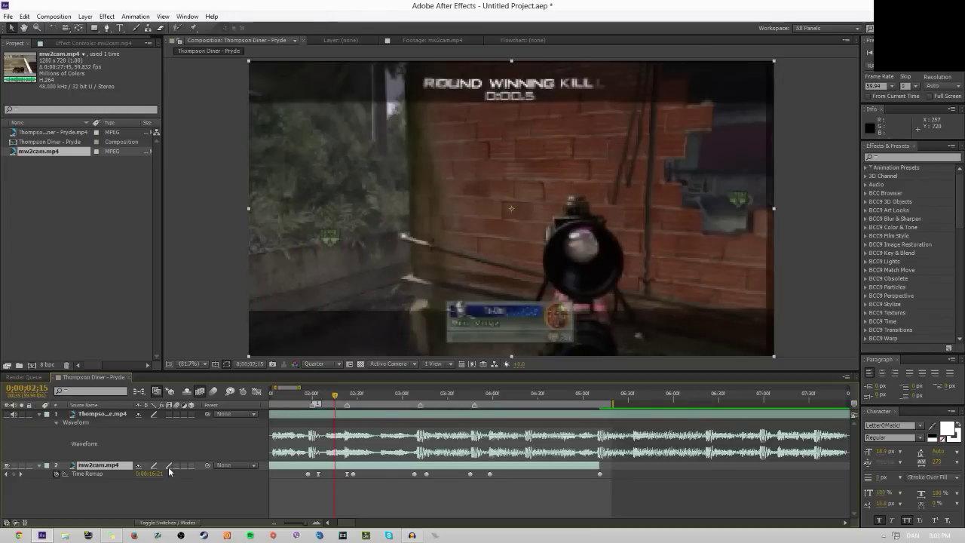
{"action": "left_click_drag", "start_coordinate": [334, 395], "coordinate": [378, 401]}
{"action": "key", "text": "space"}
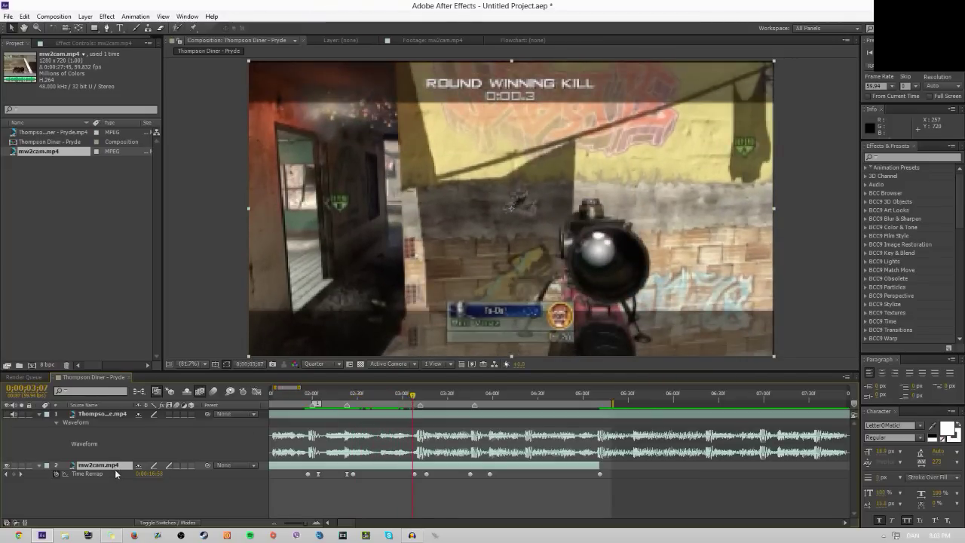
Step: In the time remap graph, raise the value of the keyframe at 0;00;03;08 slightly, then return to the layer view
{"action": "left_click", "coordinate": [115, 474]}
{"action": "left_click", "coordinate": [259, 392]}
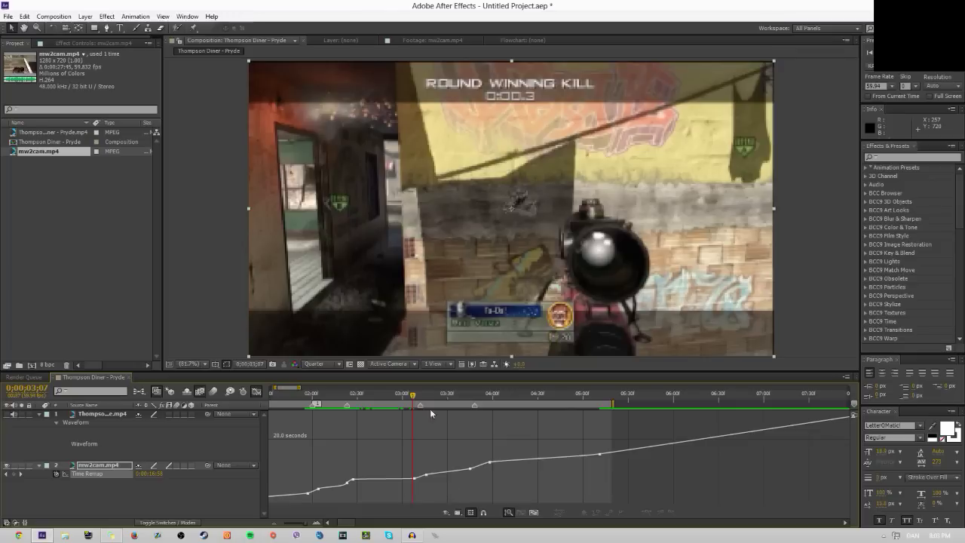
{"action": "left_click", "coordinate": [353, 394]}
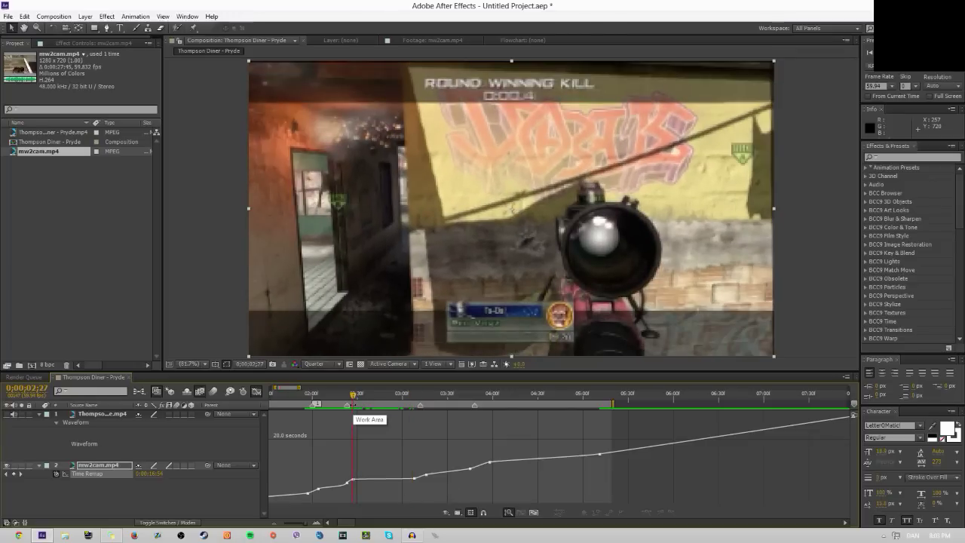
{"action": "left_click_drag", "start_coordinate": [369, 398], "coordinate": [415, 399]}
{"action": "left_click_drag", "start_coordinate": [149, 481], "coordinate": [172, 478]}
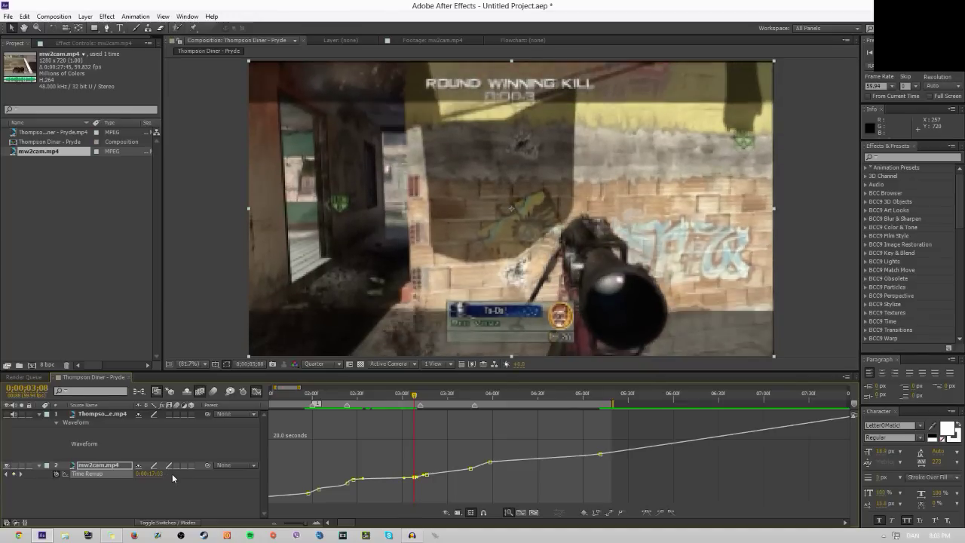
{"action": "left_click", "coordinate": [257, 392]}
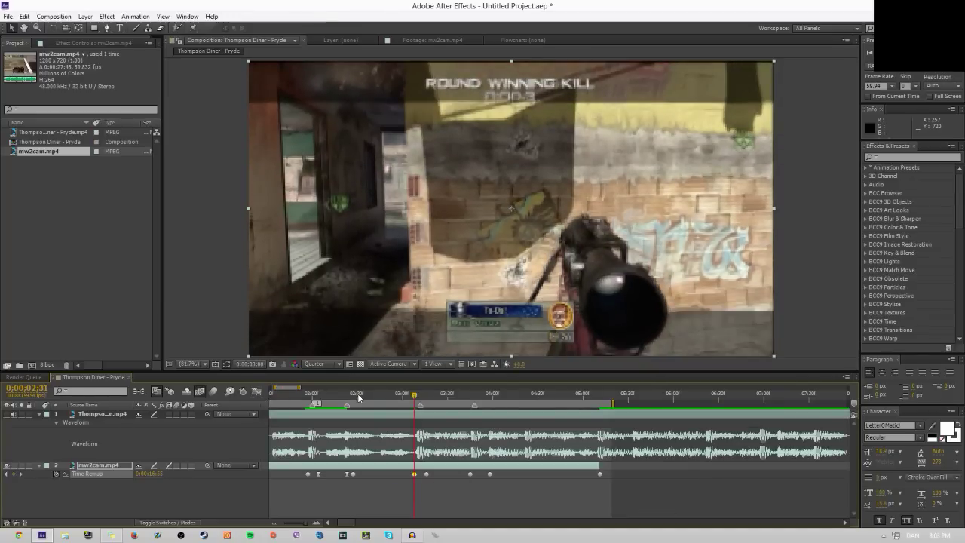
Step: Split the mw2cam.mp4 layer at 0;00;02;27
{"action": "left_click_drag", "start_coordinate": [359, 395], "coordinate": [311, 398]}
{"action": "left_click", "coordinate": [356, 397]}
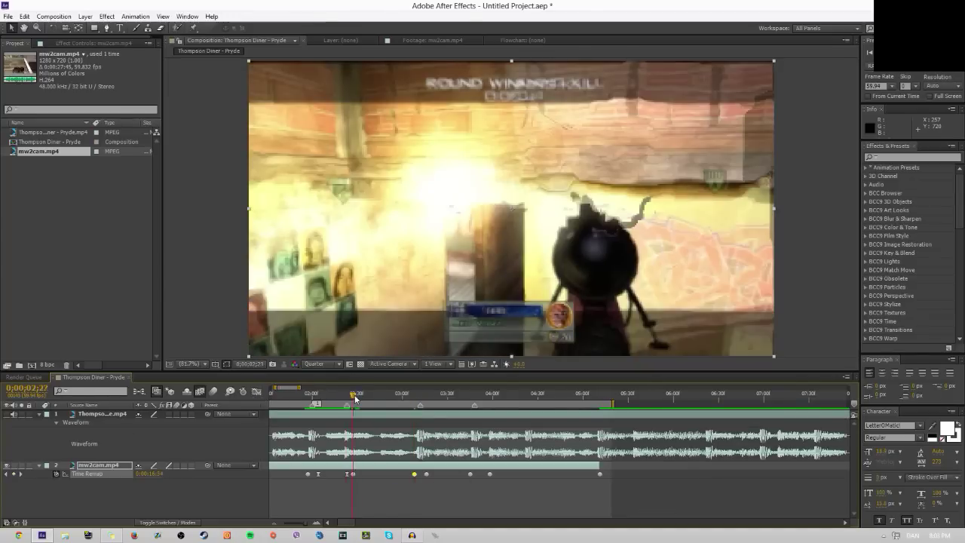
{"action": "key", "text": "ctrl+shift+d"}
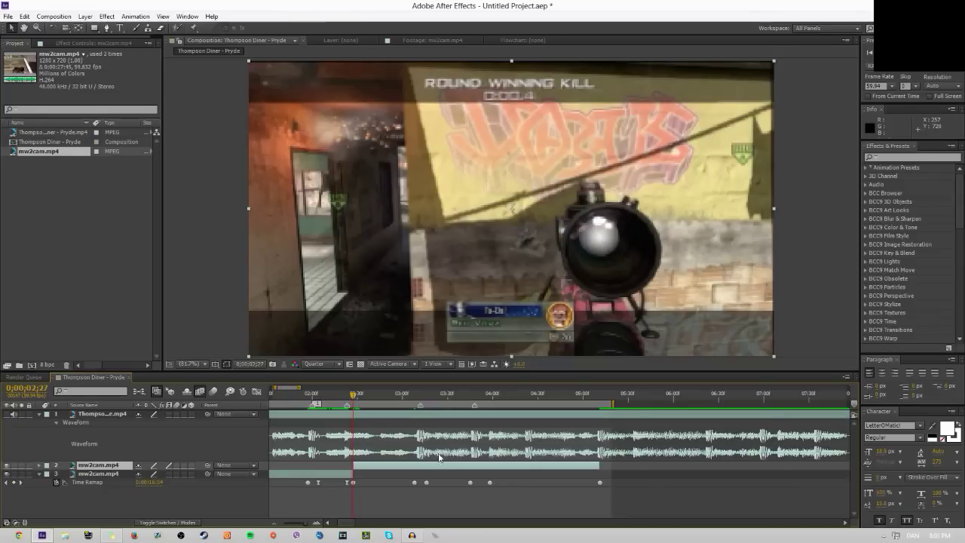
Step: Duplicate the second mw2cam.mp4 piece and draw a full-width rectangular mask on the copy over the dark ROUND WINNING KILL bar
{"action": "left_click", "coordinate": [413, 393]}
{"action": "key", "text": "space"}
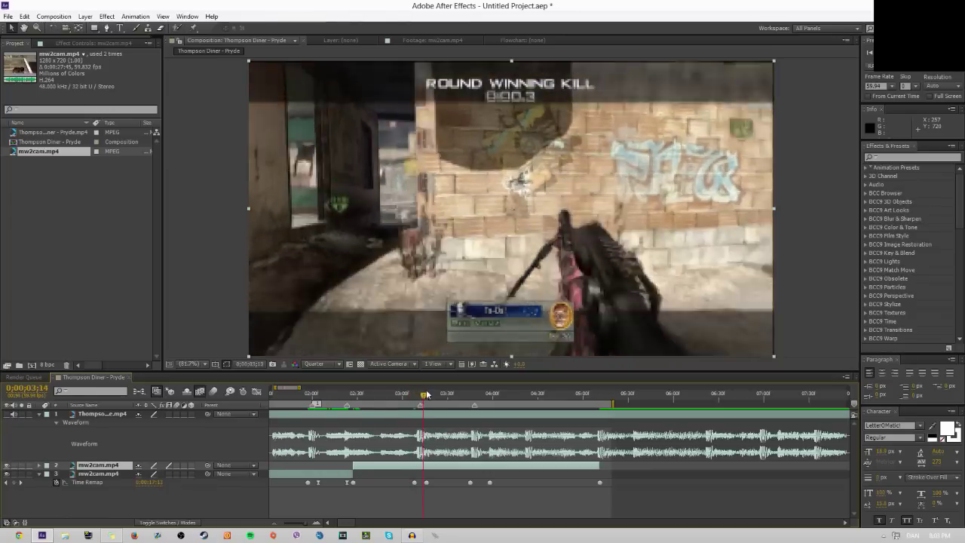
{"action": "left_click_drag", "start_coordinate": [552, 408], "coordinate": [491, 395]}
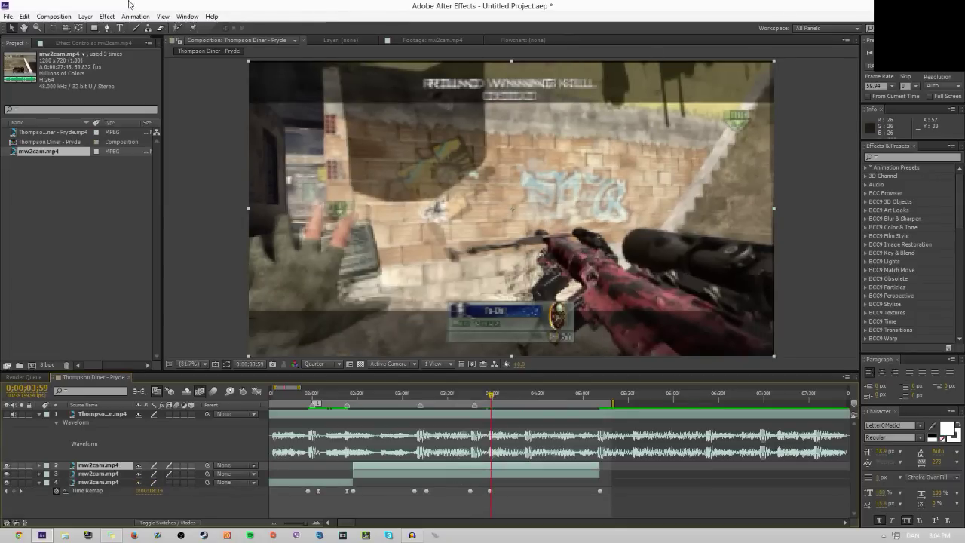
{"action": "left_click", "coordinate": [97, 29]}
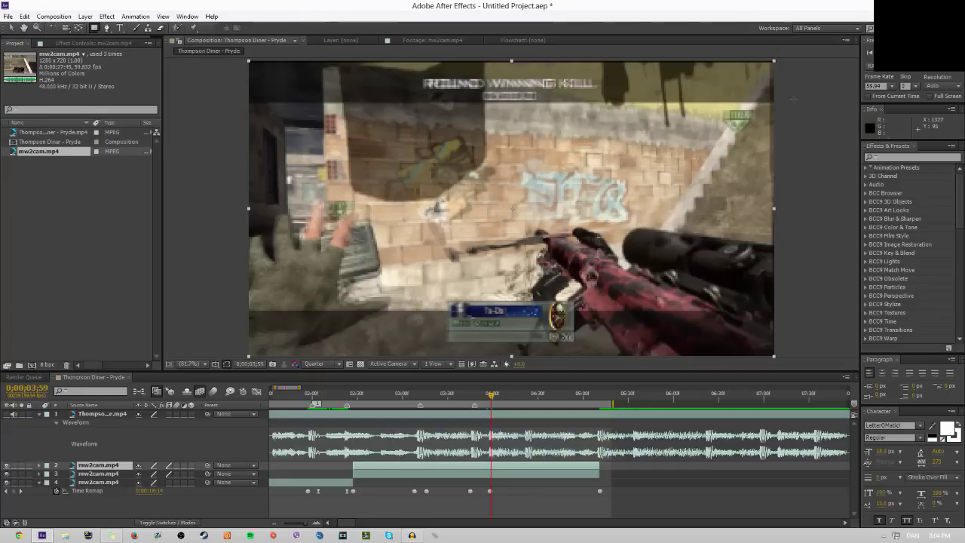
{"action": "left_click_drag", "start_coordinate": [782, 97], "coordinate": [200, 60]}
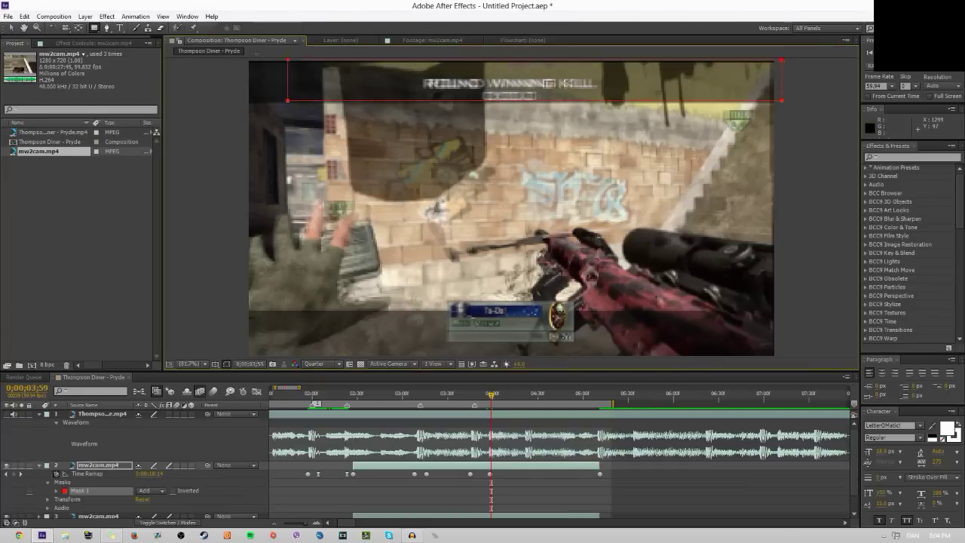
{"action": "left_click", "coordinate": [11, 28]}
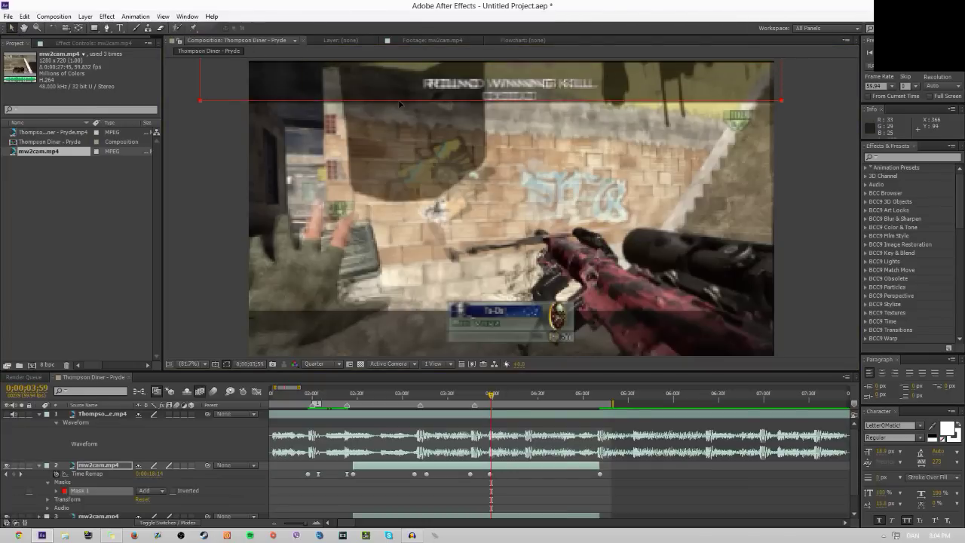
{"action": "left_click_drag", "start_coordinate": [400, 103], "coordinate": [401, 105]}
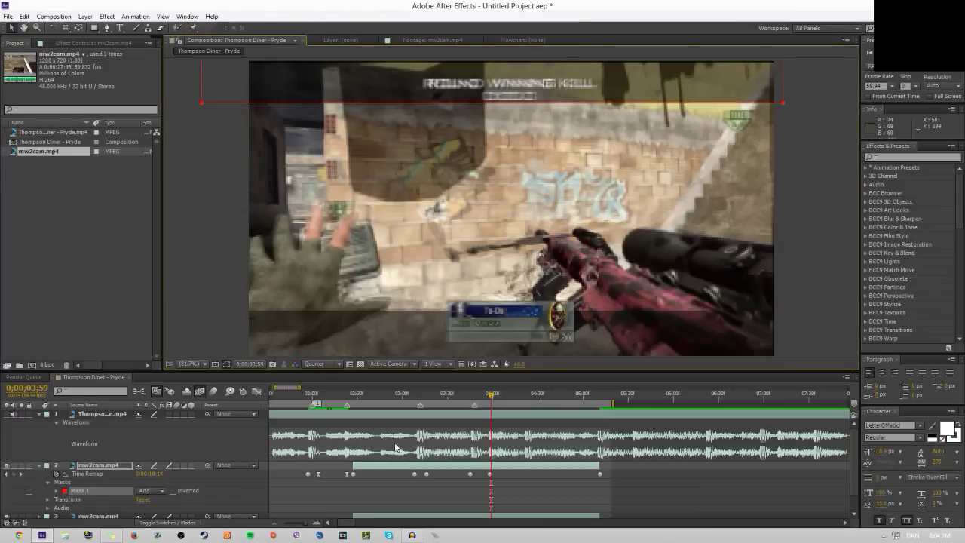
Step: Switch the masked copy's frame blending from Pixel Motion to Frame Mix and check the title bar back to 0;00;03;52
{"action": "left_click", "coordinate": [167, 464]}
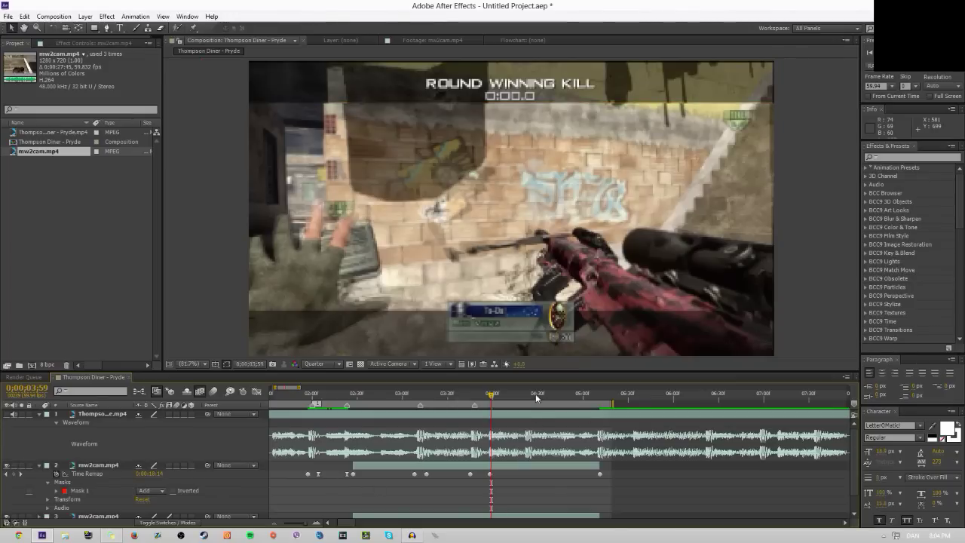
{"action": "left_click_drag", "start_coordinate": [490, 394], "coordinate": [528, 393]}
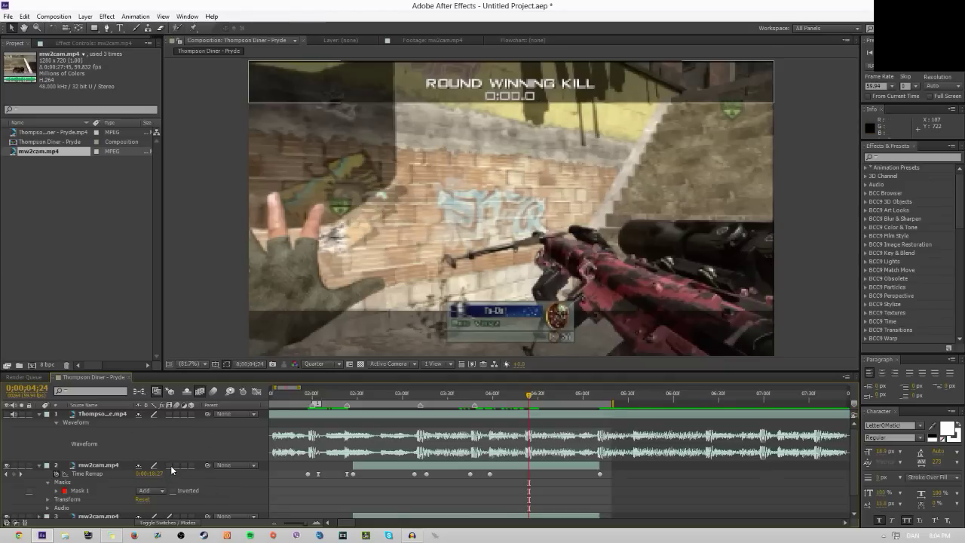
{"action": "mouse_move", "coordinate": [531, 402]}
{"action": "left_mouse_down"}
{"action": "mouse_move", "coordinate": [495, 398]}
{"action": "mouse_move", "coordinate": [538, 396]}
{"action": "left_mouse_up"}
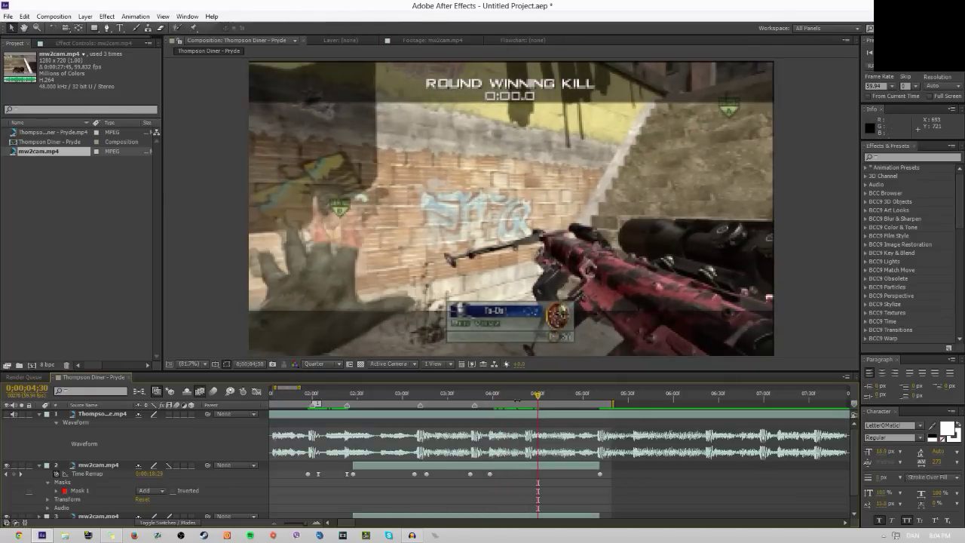
{"action": "left_click_drag", "start_coordinate": [522, 398], "coordinate": [439, 430]}
{"action": "key", "text": "space"}
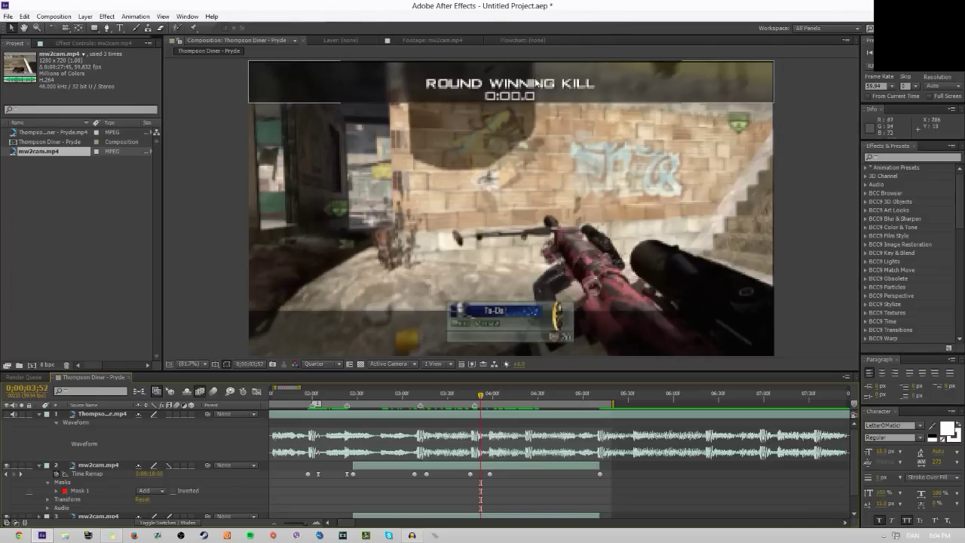
Step: Draw a small closed four-point Pen mask around the crosshair in the middle of the frame on the masked copy
{"action": "left_click", "coordinate": [501, 459]}
{"action": "key", "text": "g"}
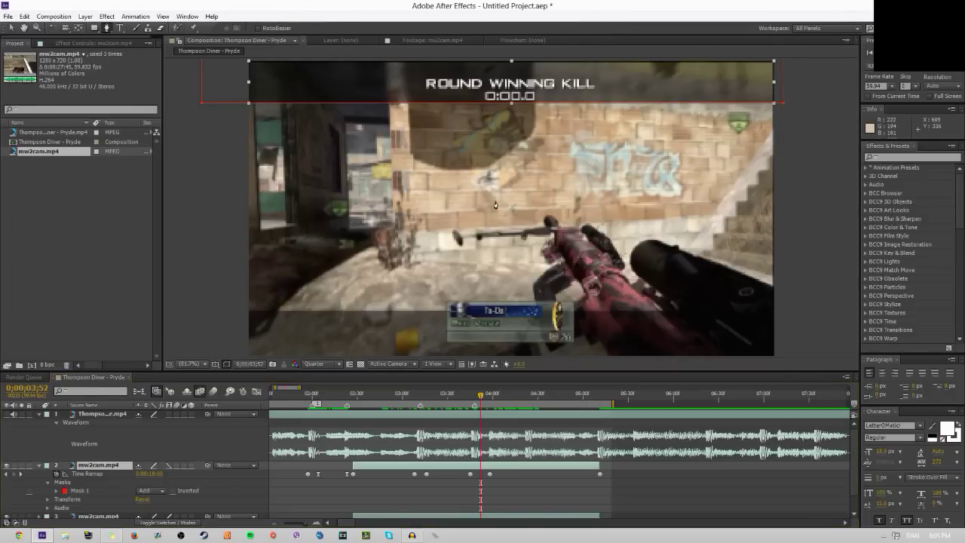
{"action": "left_click", "coordinate": [498, 202]}
{"action": "left_click", "coordinate": [501, 218]}
{"action": "left_click", "coordinate": [520, 218]}
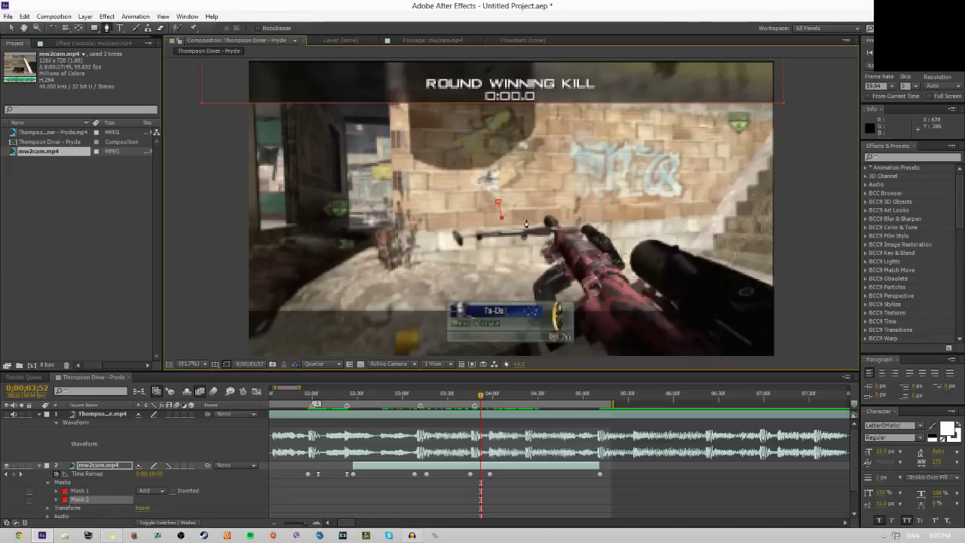
{"action": "left_click", "coordinate": [498, 202]}
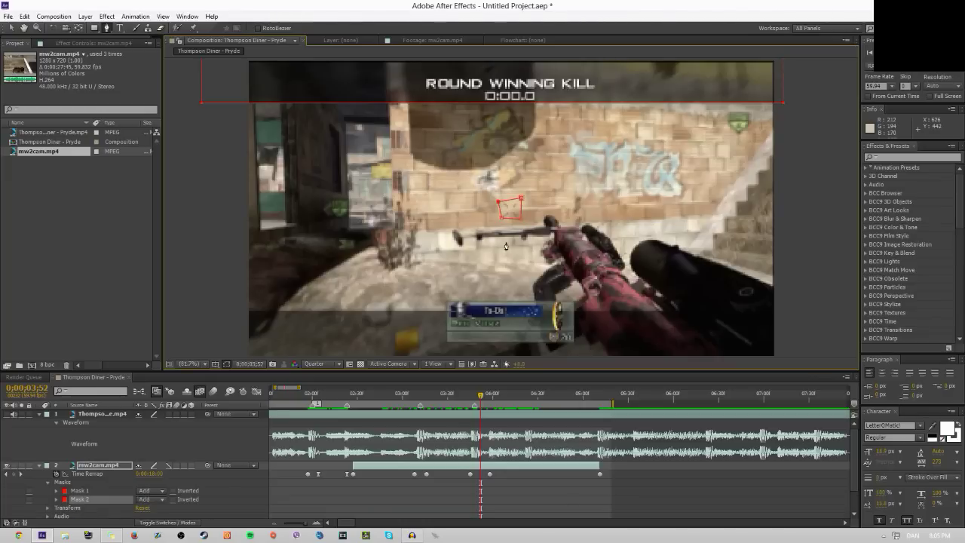
Step: Set the feather of Mask 2 to 15 pixels
{"action": "key", "text": "f"}
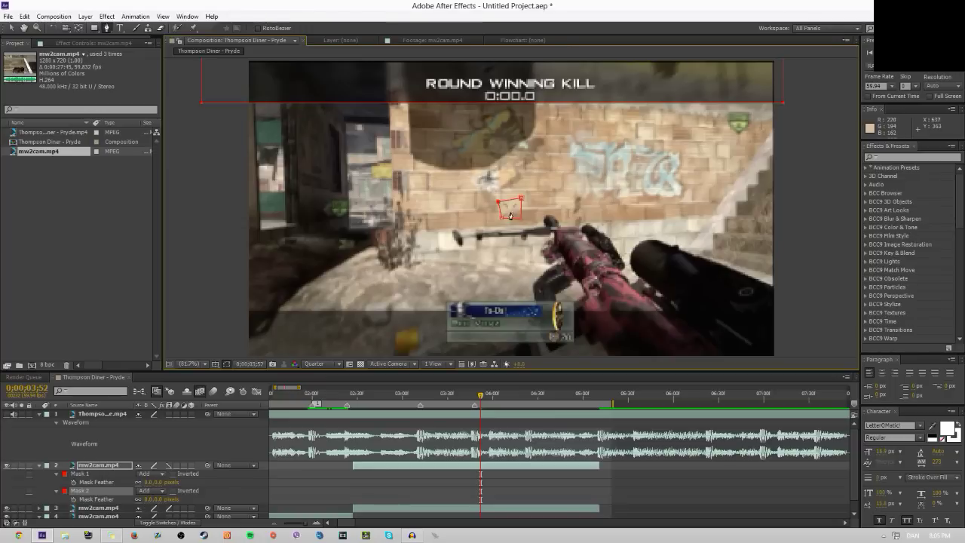
{"action": "left_click_drag", "start_coordinate": [152, 501], "coordinate": [228, 495]}
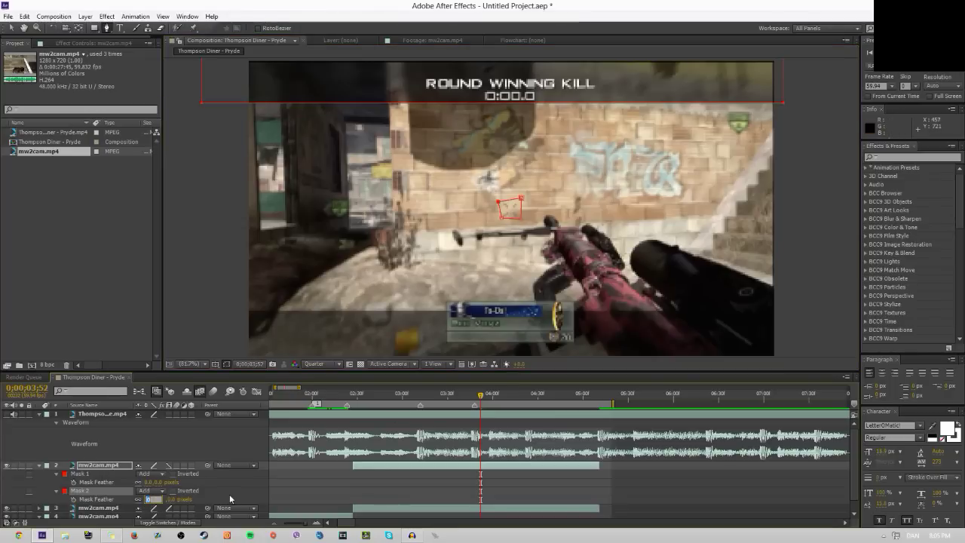
{"action": "left_click", "coordinate": [665, 476]}
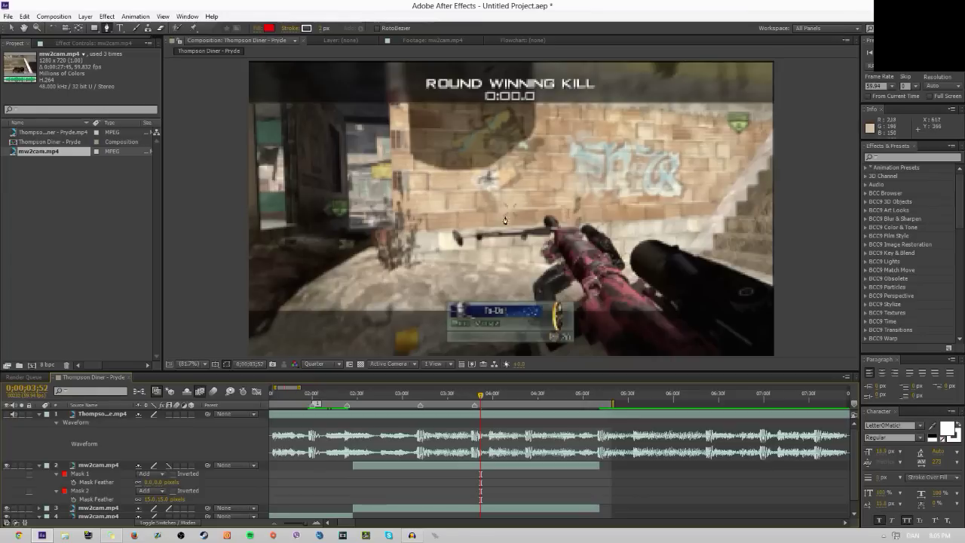
Step: Split the first mw2cam.mp4 piece at 0;00;01;10
{"action": "left_click_drag", "start_coordinate": [479, 396], "coordinate": [428, 398]}
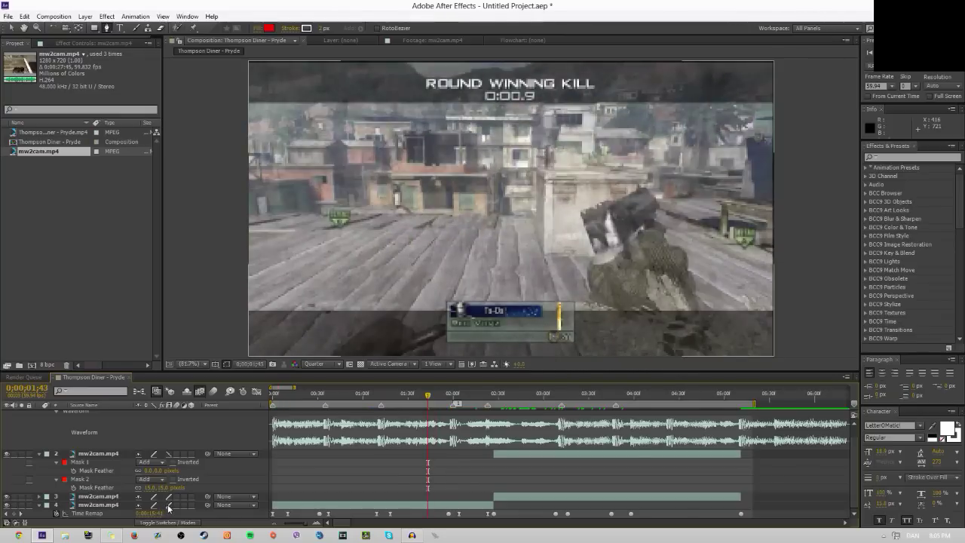
{"action": "left_click_drag", "start_coordinate": [427, 397], "coordinate": [378, 408]}
{"action": "key", "text": "ctrl+shift+d"}
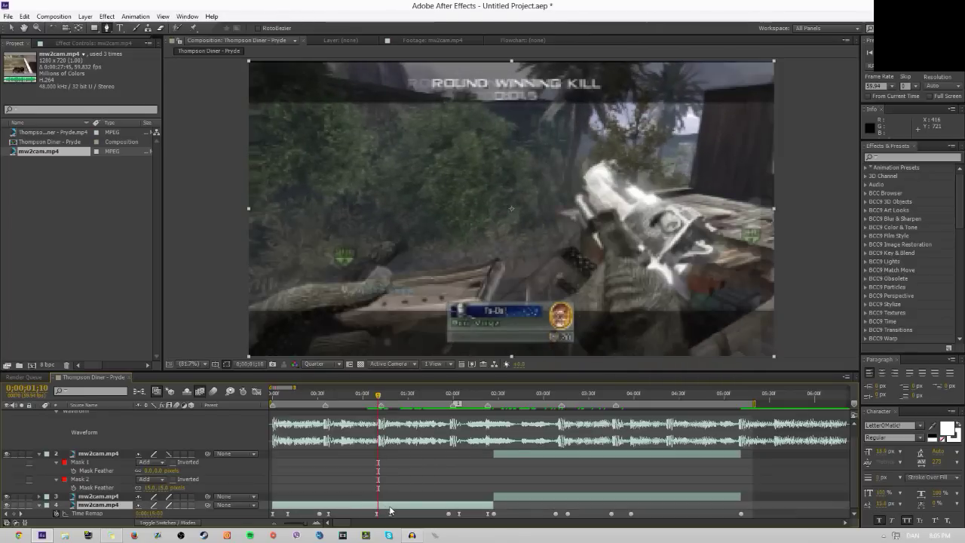
{"action": "key", "text": "ctrl+alt+t"}
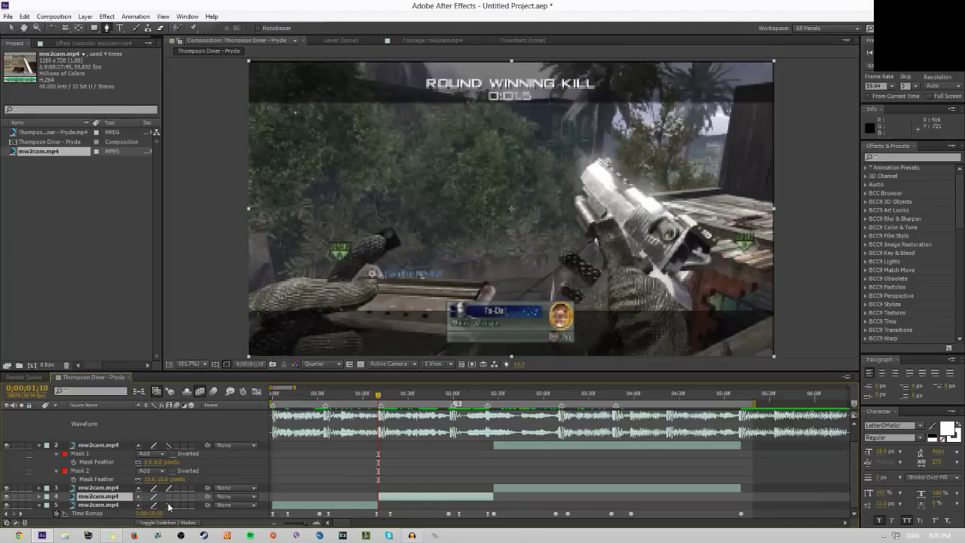
Step: Split the opening mw2cam.mp4 piece again at 0;00;00;08 and deselect all layers
{"action": "left_click_drag", "start_coordinate": [378, 394], "coordinate": [285, 436]}
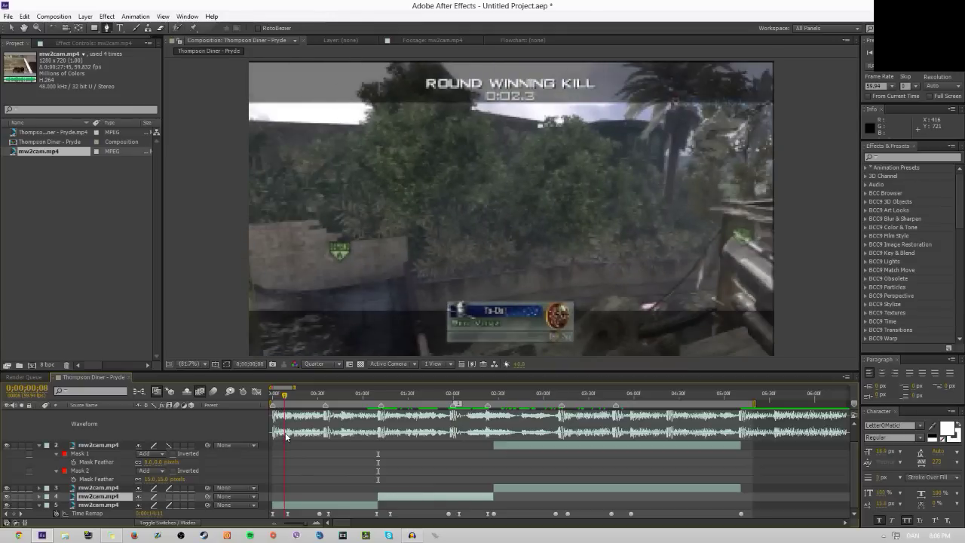
{"action": "left_click", "coordinate": [312, 503]}
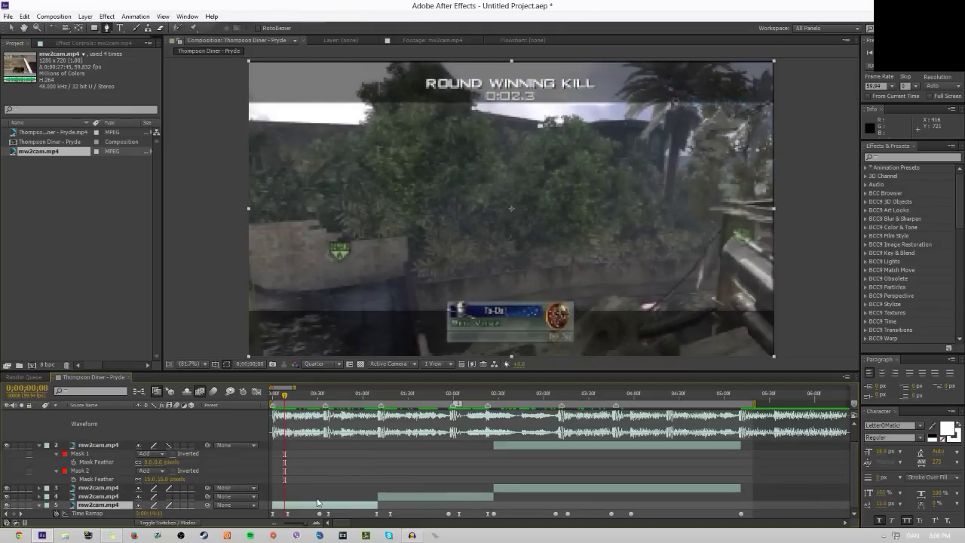
{"action": "key", "text": "ctrl+d"}
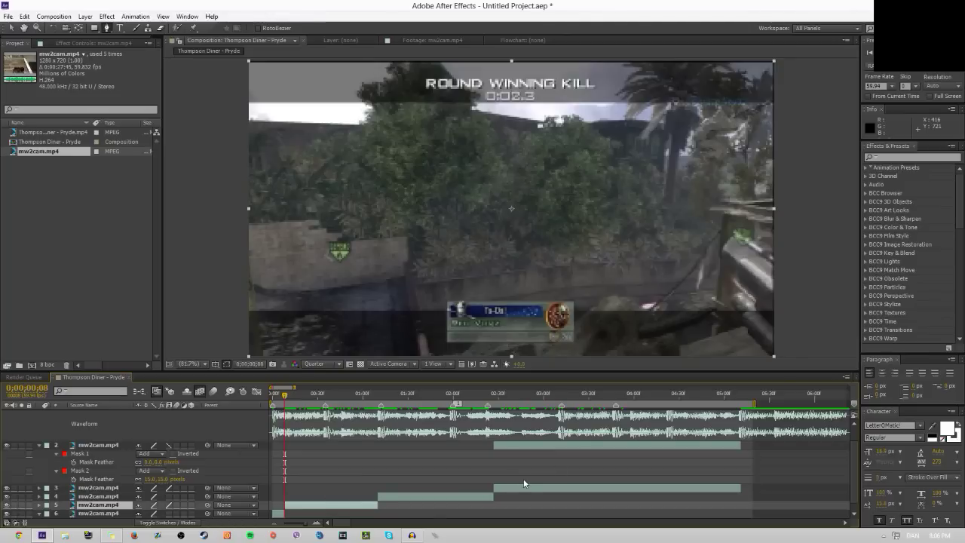
{"action": "key", "text": "ctrl+shift+a"}
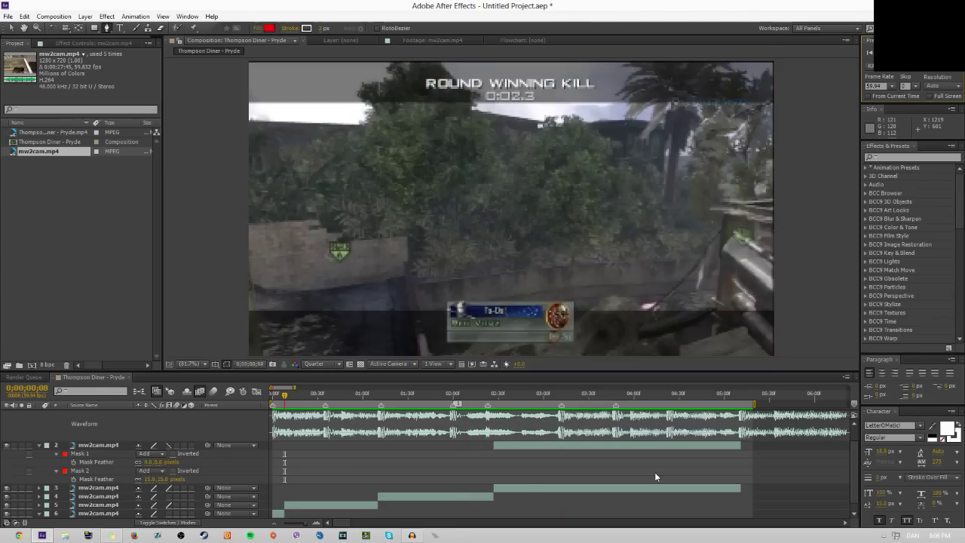
Step: Check the footage from the cut at 0;00;02;27 to 0;00;03;15 and add a new adjustment layer
{"action": "left_click", "coordinate": [494, 394]}
{"action": "left_click_drag", "start_coordinate": [496, 400], "coordinate": [566, 420]}
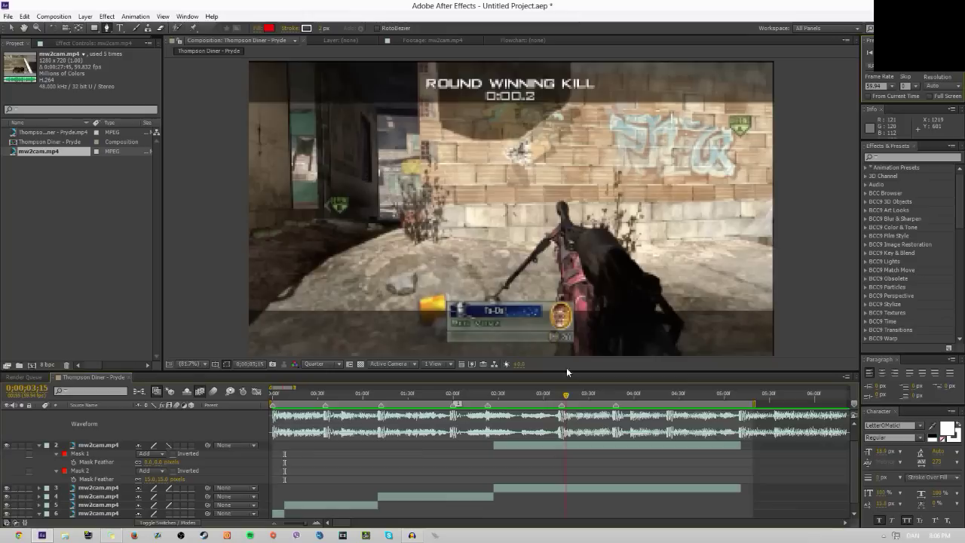
{"action": "left_click", "coordinate": [84, 16]}
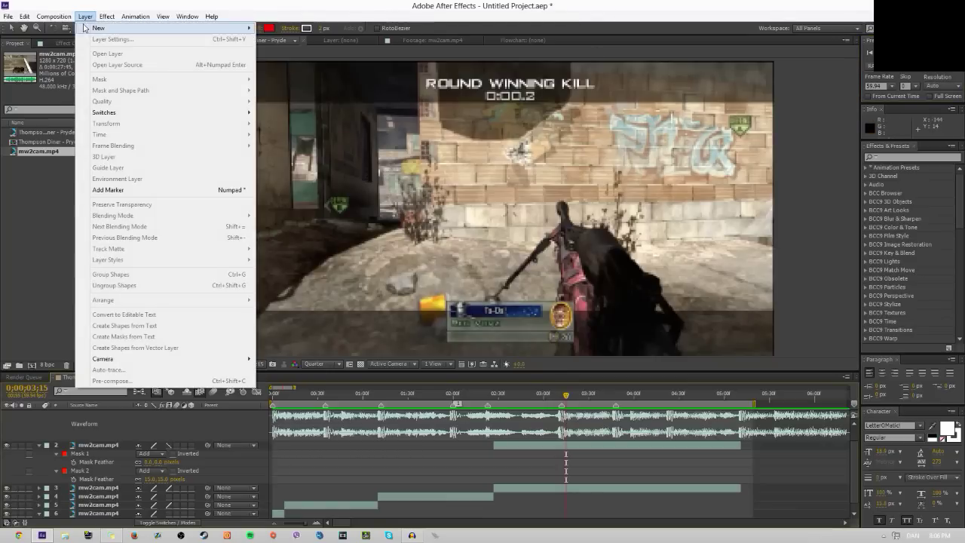
{"action": "mouse_move", "coordinate": [88, 27]}
{"action": "left_click", "coordinate": [308, 94]}
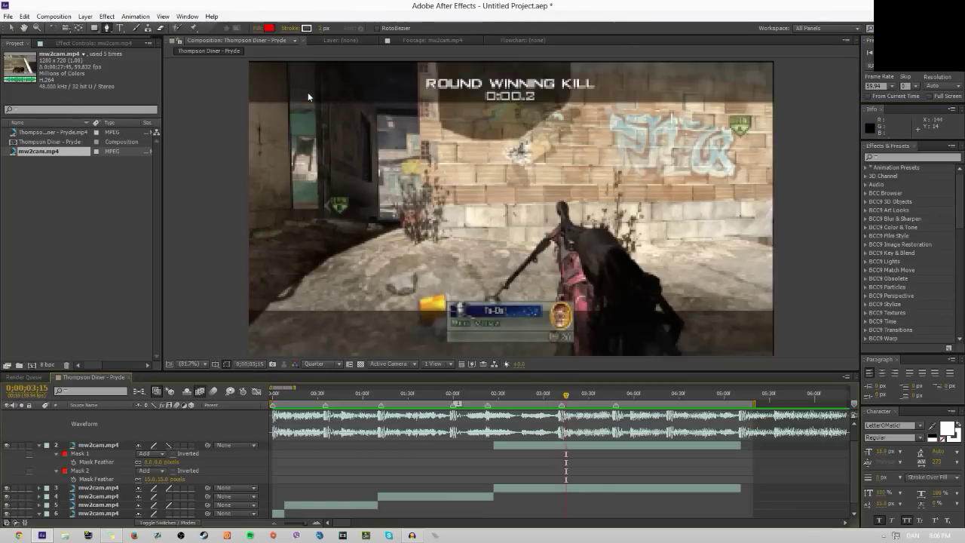
Step: Find the RSMB effect and apply it to the new adjustment layer for motion blur
{"action": "left_click", "coordinate": [951, 157]}
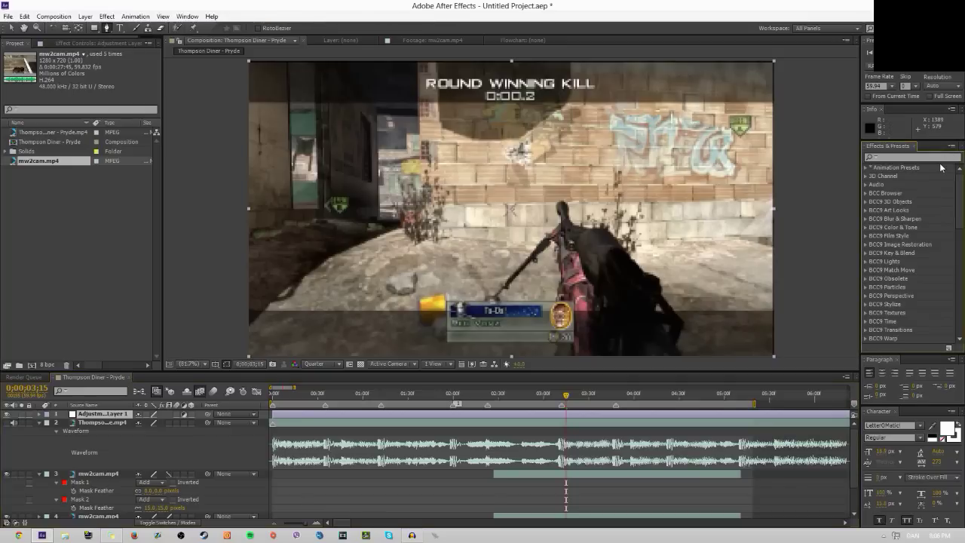
{"action": "type", "text": "rsmb"}
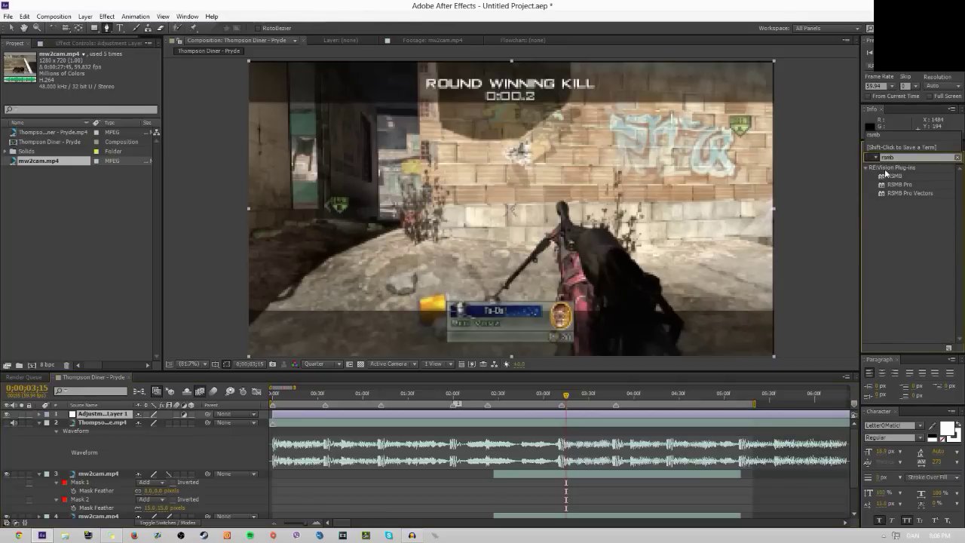
{"action": "left_click_drag", "start_coordinate": [896, 179], "coordinate": [542, 131]}
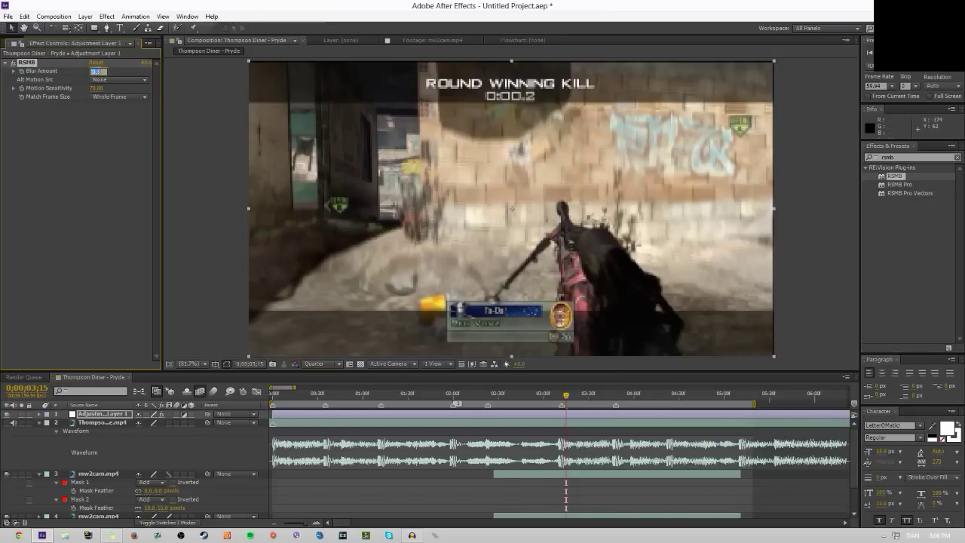
Step: Add a new solid layer to the Thompson Diner - Pryde composition
{"action": "left_click", "coordinate": [85, 18]}
{"action": "mouse_move", "coordinate": [98, 28]}
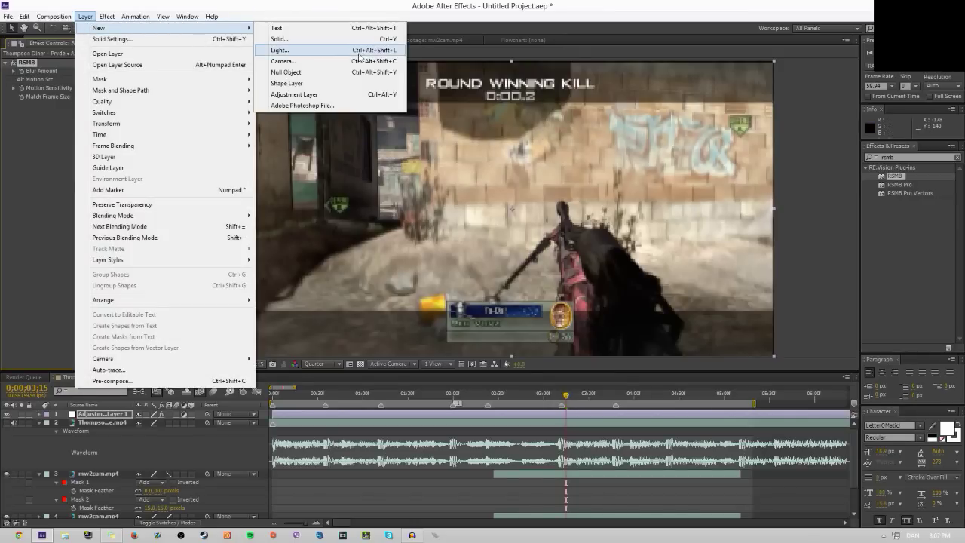
{"action": "left_click", "coordinate": [356, 39]}
{"action": "type", "text": "E"}
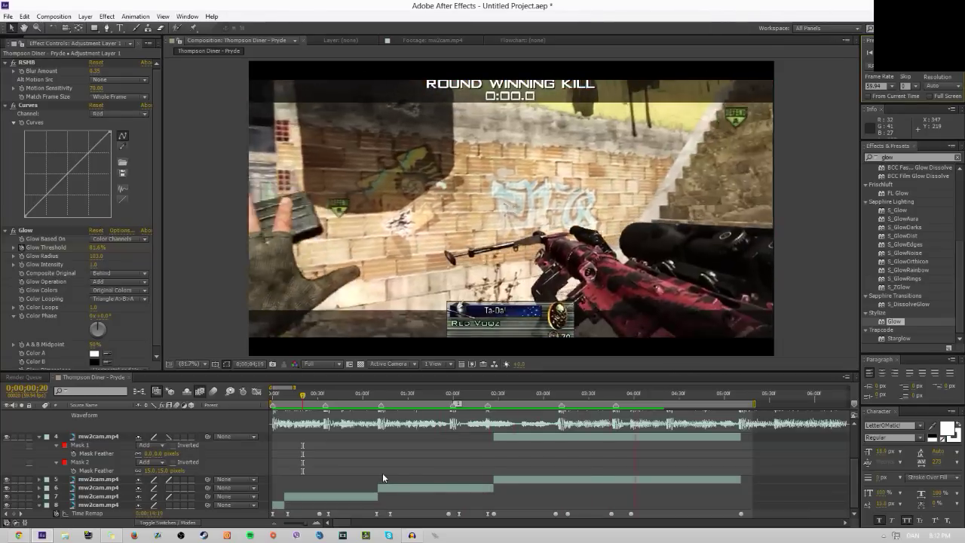
Step: Preview the composition with its effects, scrub back through the opening pieces and return to 0;00;00;00
{"action": "key", "text": "space"}
{"action": "key", "text": "space"}
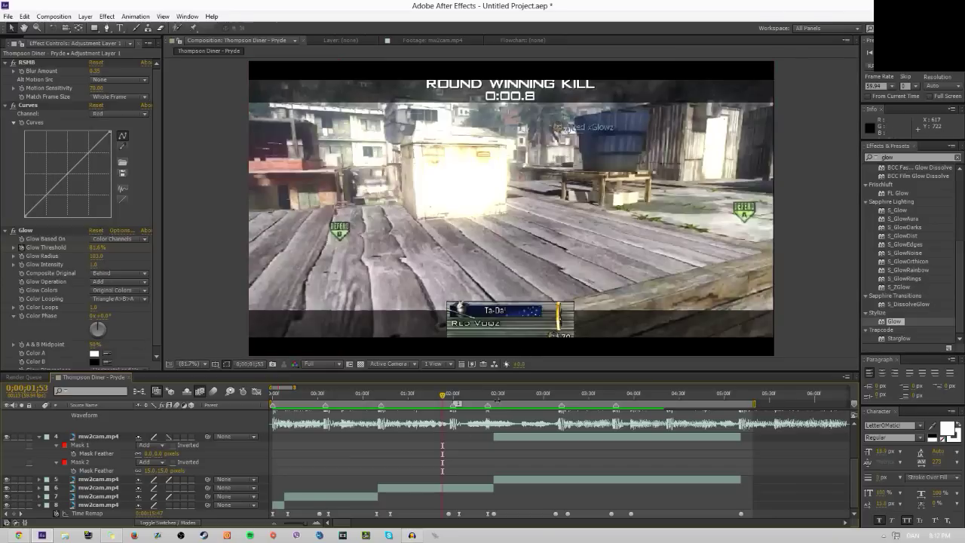
{"action": "key", "text": "KP_0"}
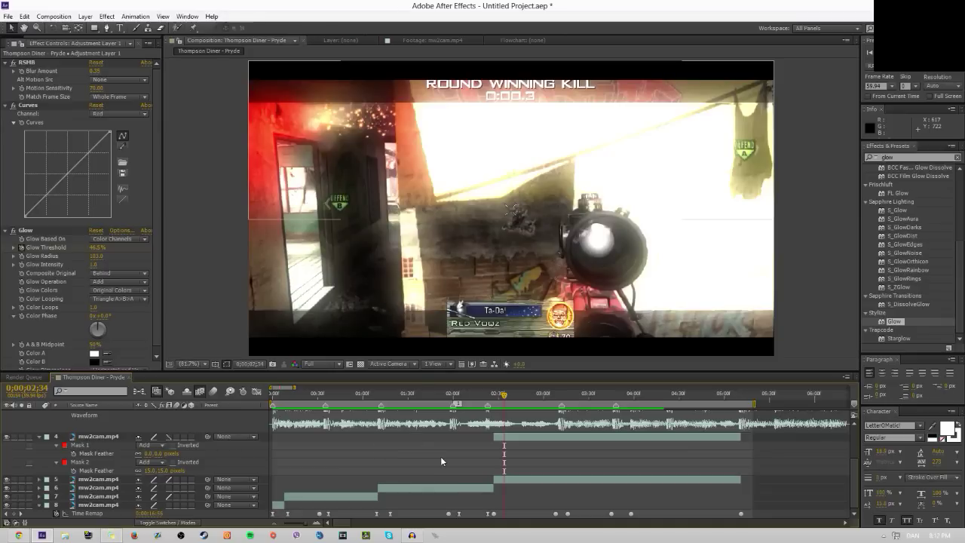
{"action": "left_click_drag", "start_coordinate": [502, 392], "coordinate": [393, 393]}
{"action": "left_click_drag", "start_coordinate": [368, 424], "coordinate": [309, 426]}
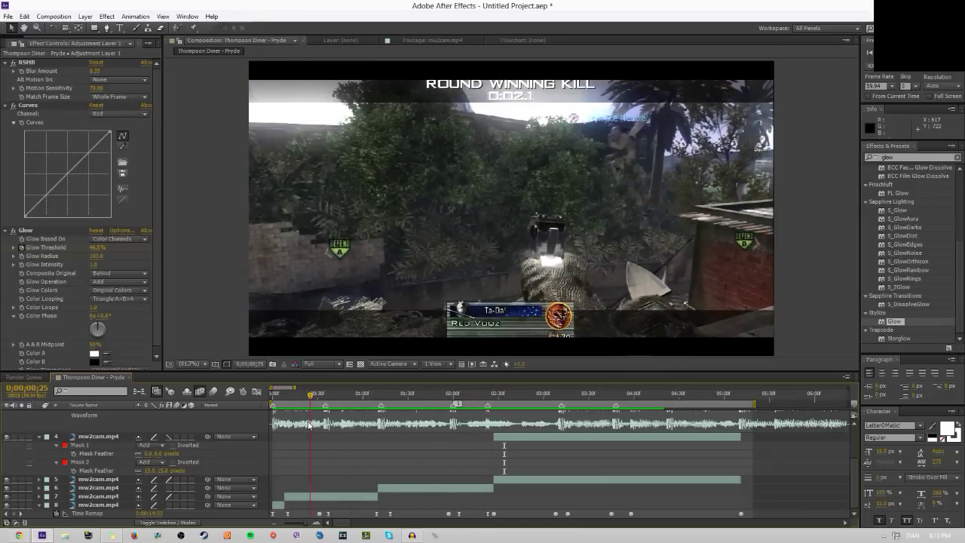
{"action": "left_click_drag", "start_coordinate": [309, 425], "coordinate": [277, 424]}
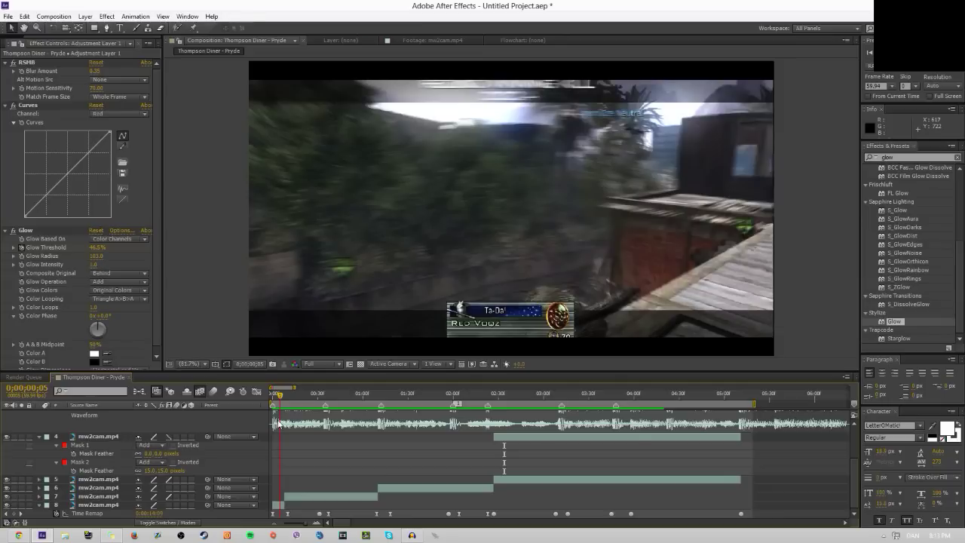
{"action": "key", "text": "Home"}
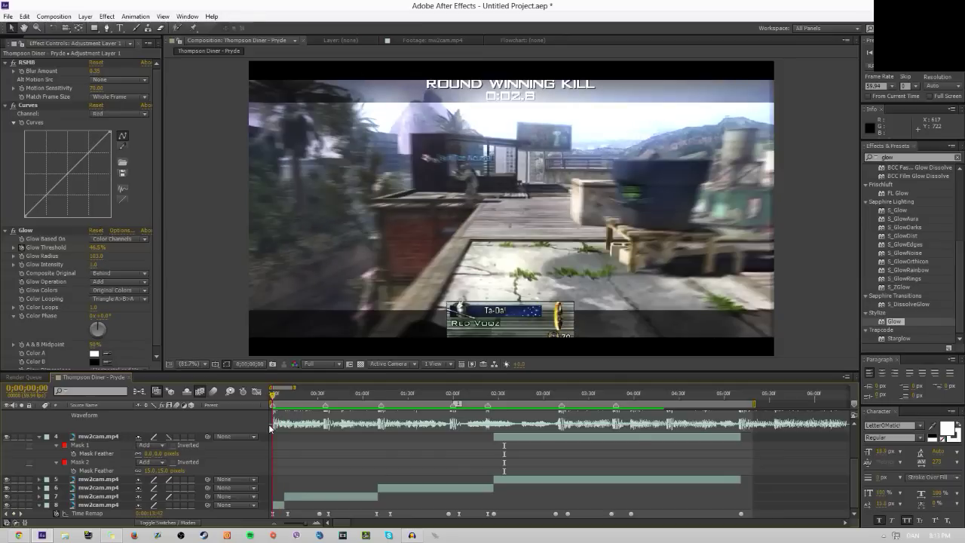